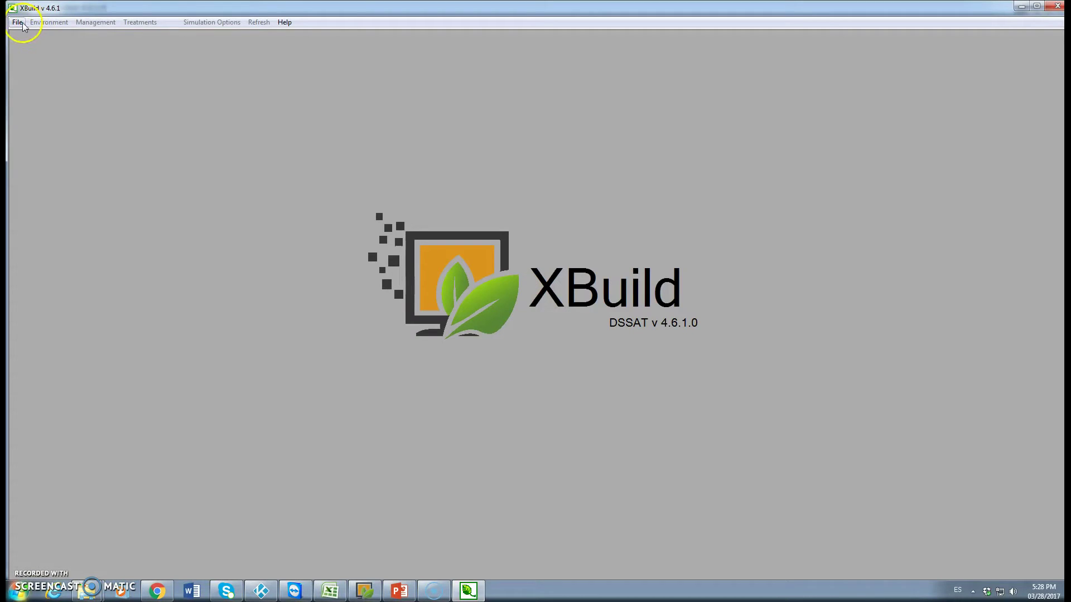
Open the seasonal experiment file UCCO6411.SNX from the DSSAT46 Seasonal folder
{"action": "left_click", "coordinate": [36, 52]}
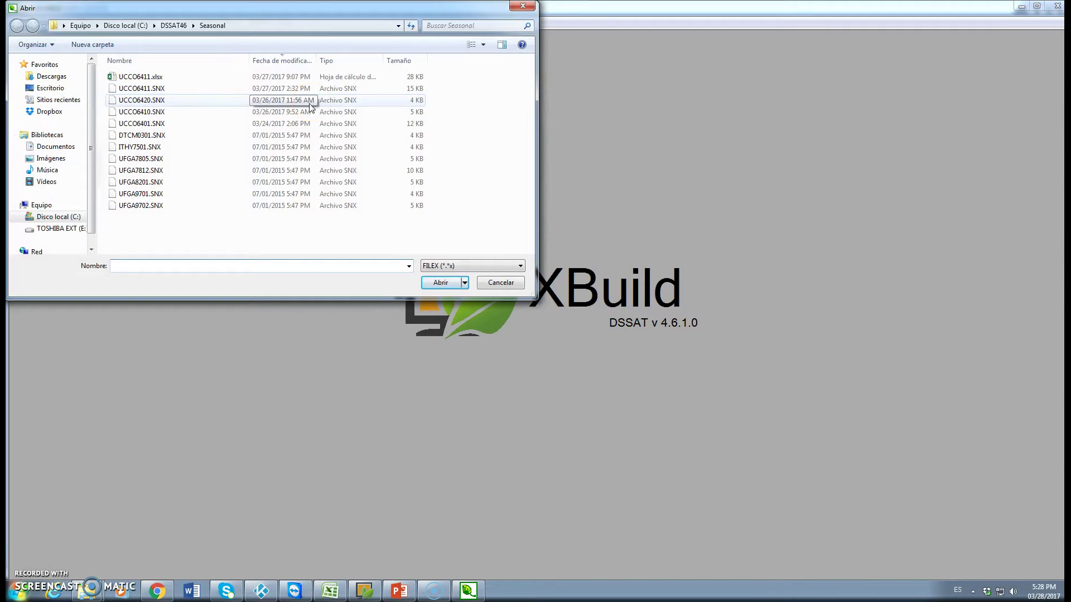
{"action": "double_click", "coordinate": [140, 90]}
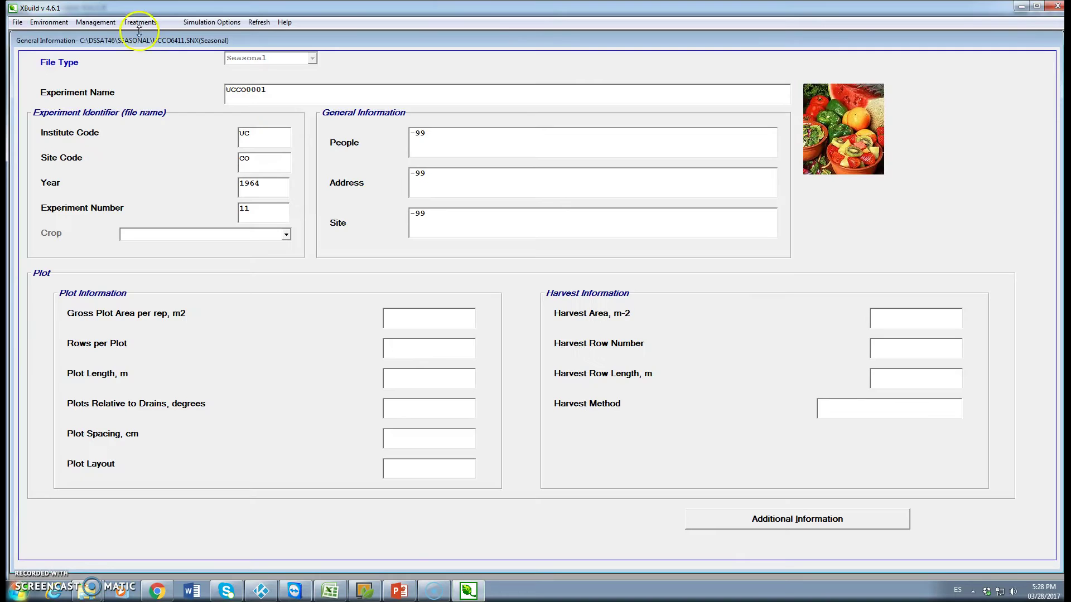
Show the experiment's Treatments table and review the treatment descriptions from the first level to the last irrigated one
{"action": "left_click", "coordinate": [142, 22]}
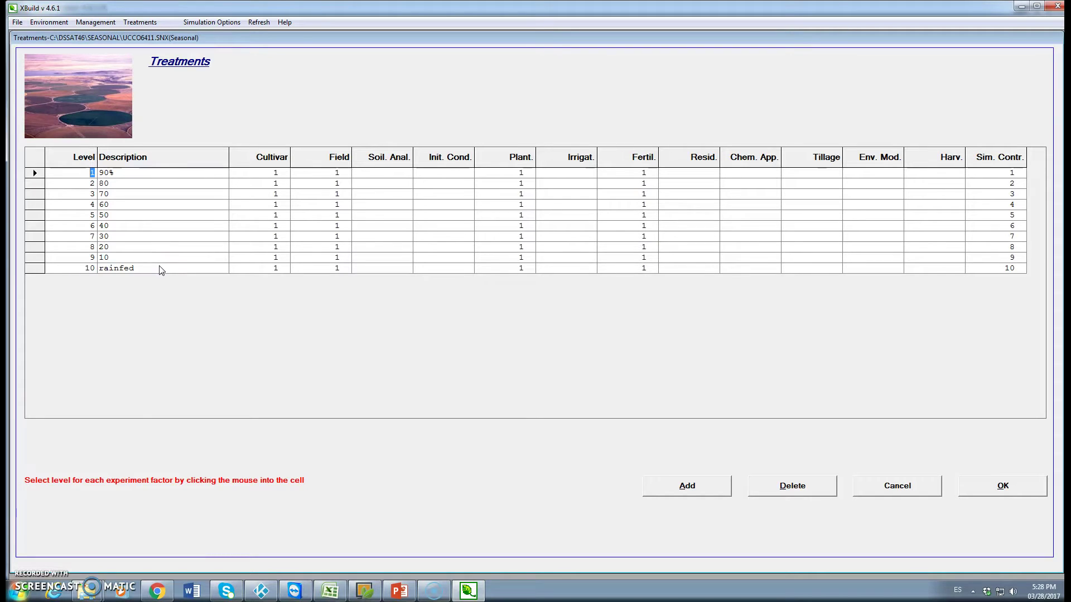
{"action": "left_click", "coordinate": [119, 174]}
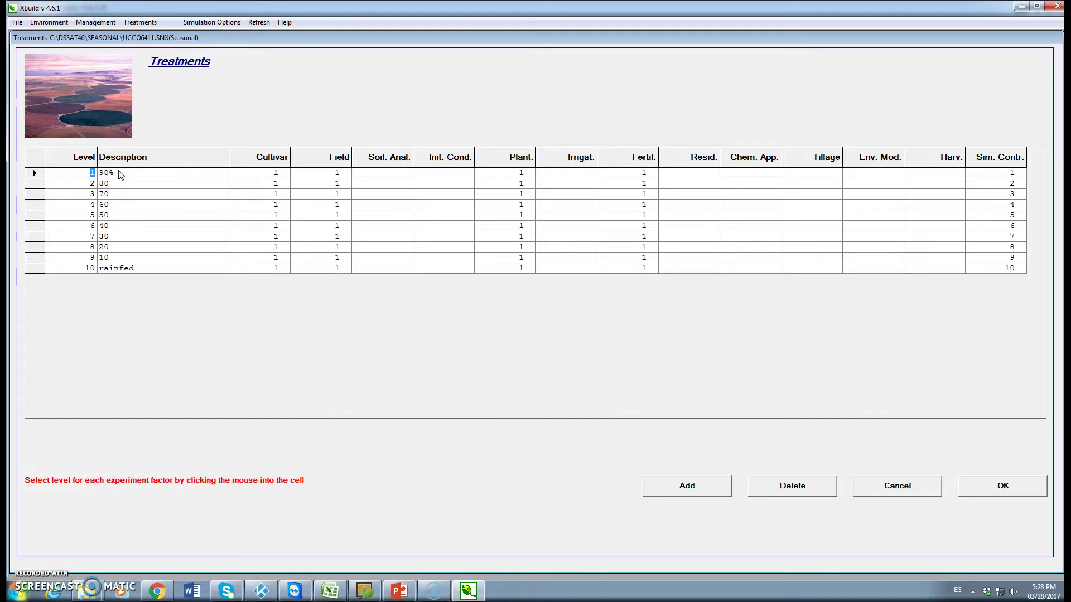
{"action": "left_click", "coordinate": [137, 176]}
{"action": "left_click", "coordinate": [138, 178]}
{"action": "left_click", "coordinate": [118, 262]}
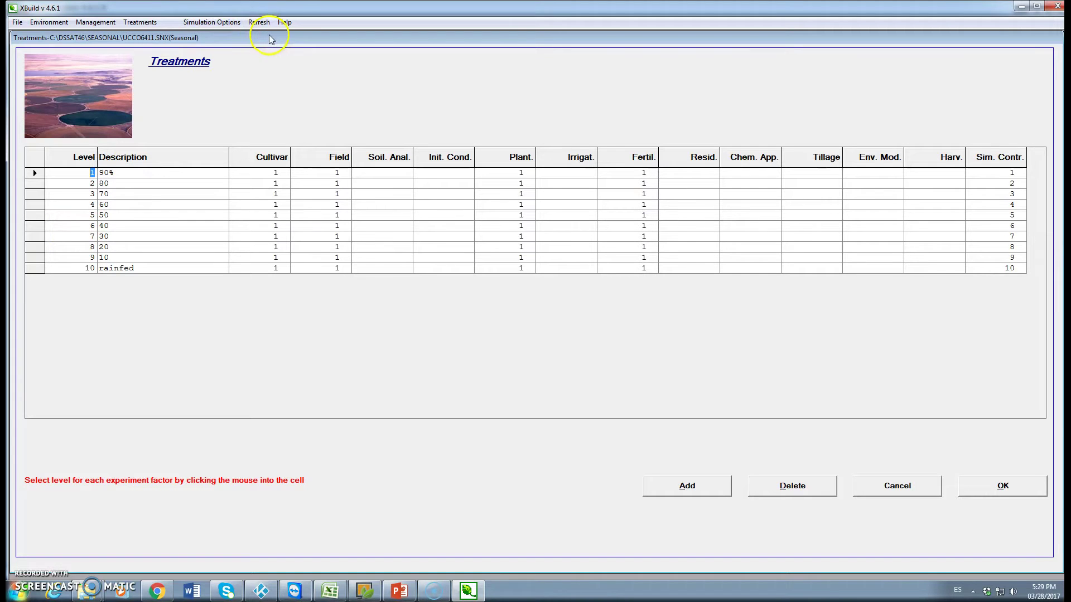
Open the Simulation Options and look through the complete list of simulation control levels
{"action": "left_click", "coordinate": [213, 23]}
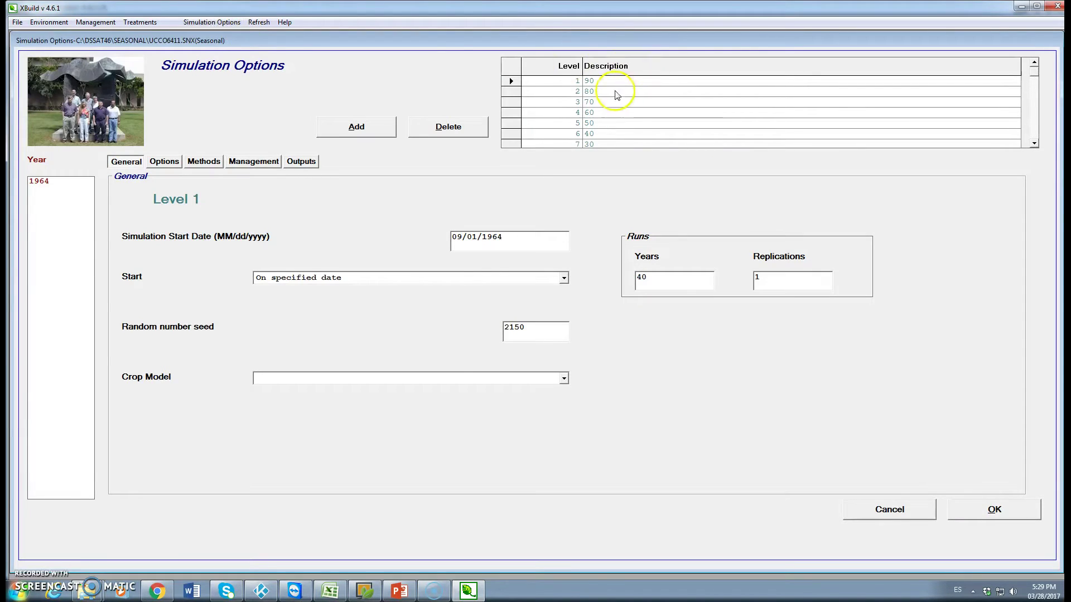
{"action": "left_click", "coordinate": [1034, 144]}
{"action": "left_click", "coordinate": [1034, 144]}
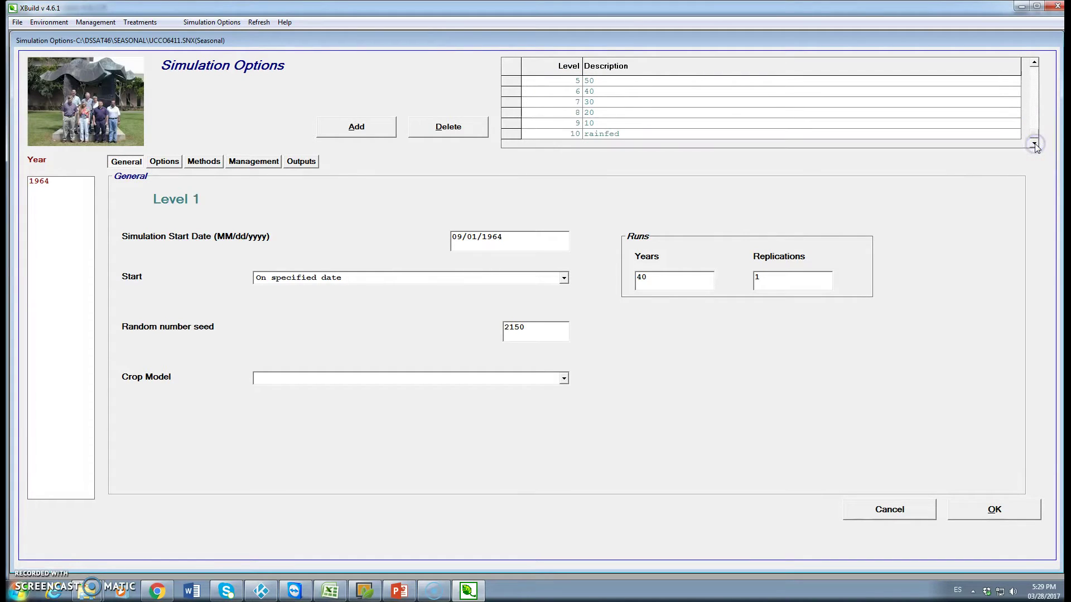
{"action": "left_click", "coordinate": [1034, 62]}
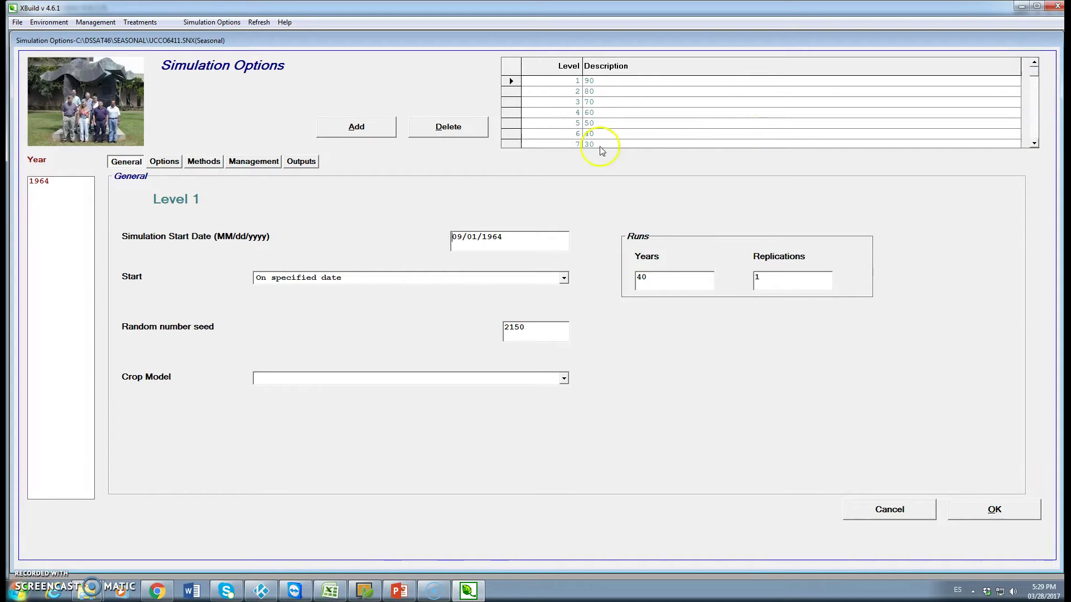
Compare the irrigation and water management settings of simulation levels 1, 2 and 9
{"action": "left_click", "coordinate": [258, 163]}
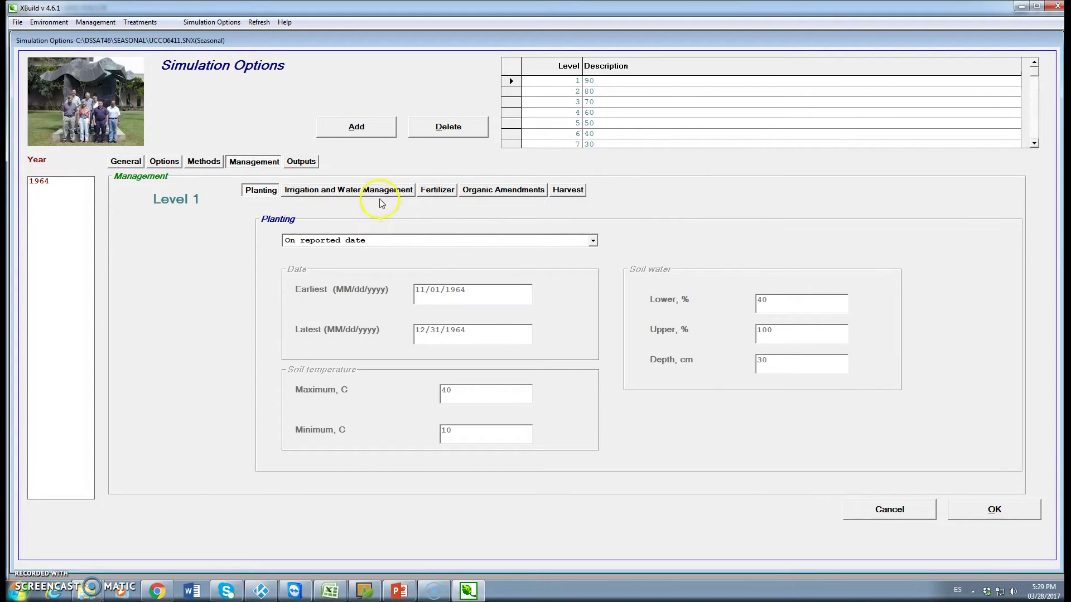
{"action": "left_click", "coordinate": [382, 190]}
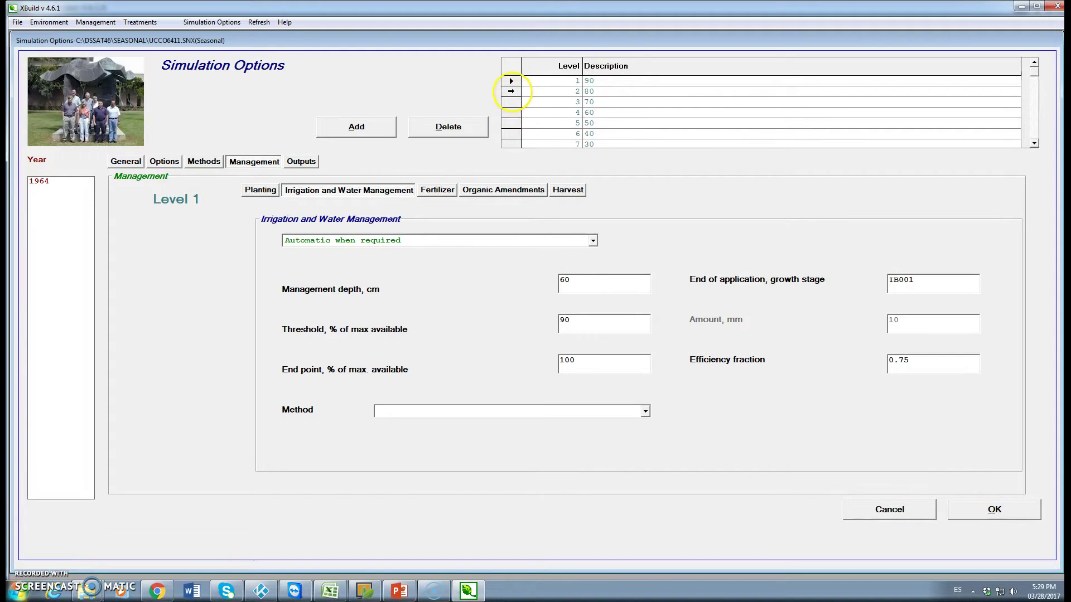
{"action": "left_click", "coordinate": [511, 91]}
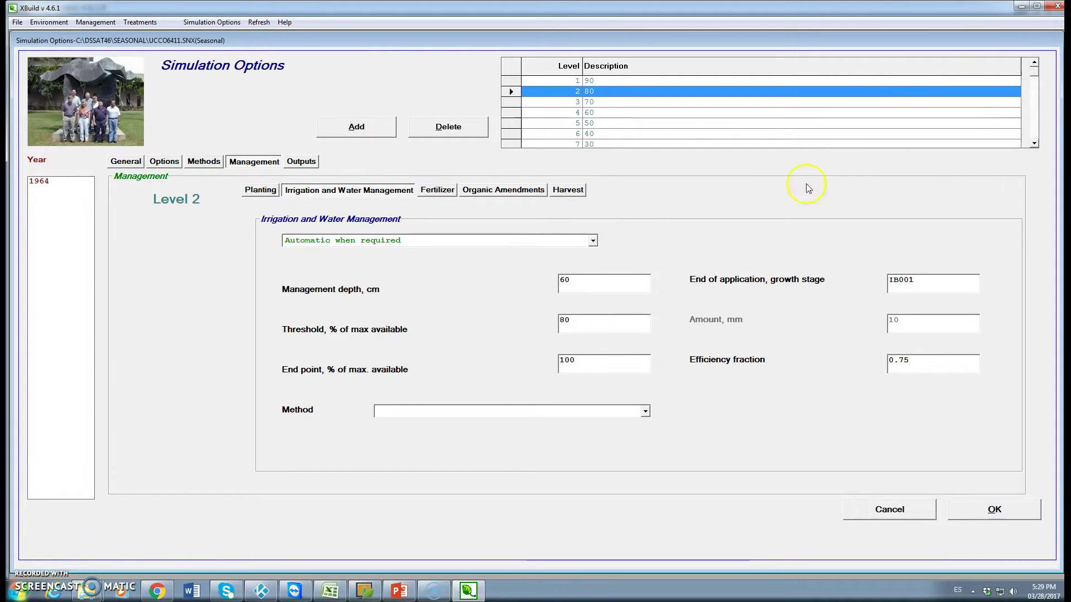
{"action": "left_click", "coordinate": [1035, 144]}
{"action": "left_click", "coordinate": [1035, 144]}
{"action": "left_click", "coordinate": [1035, 144]}
{"action": "left_click", "coordinate": [1035, 143]}
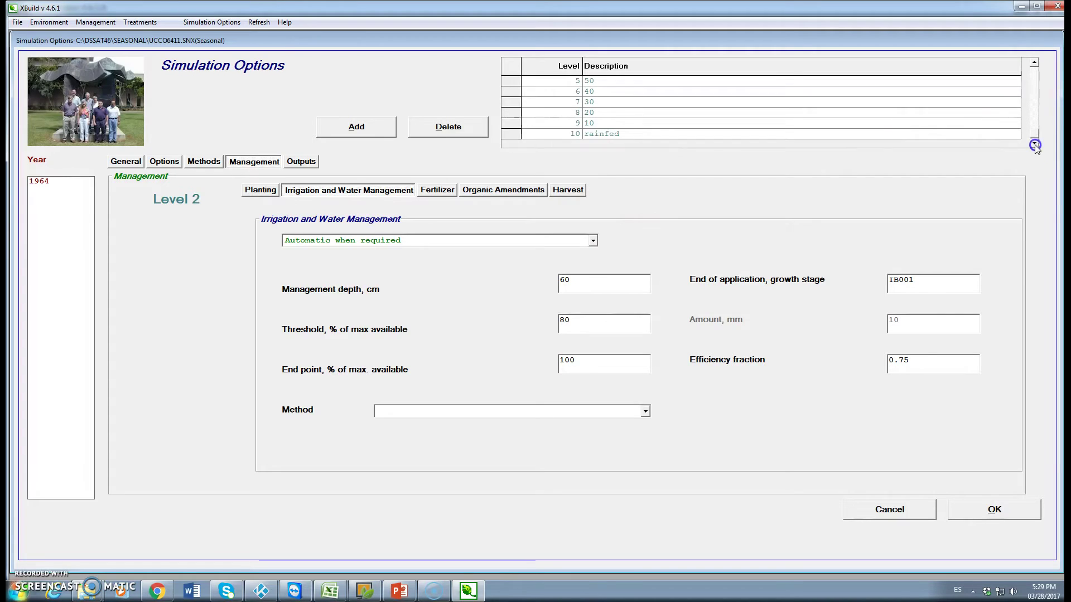
{"action": "left_click", "coordinate": [505, 123]}
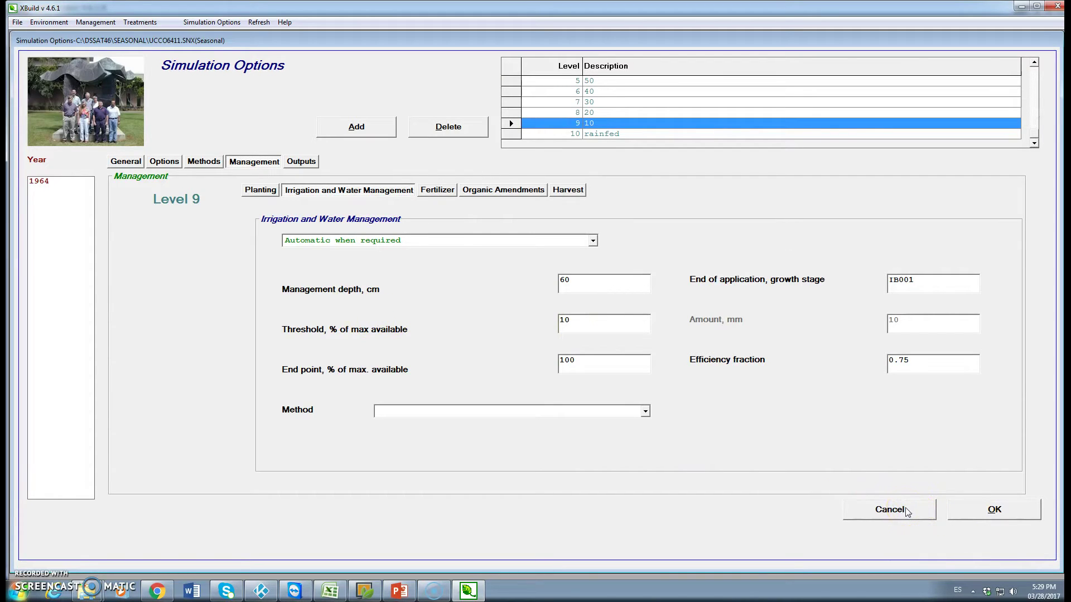
Review the general simulation settings of level 9 and the planting date in the Planting details
{"action": "left_click", "coordinate": [132, 163]}
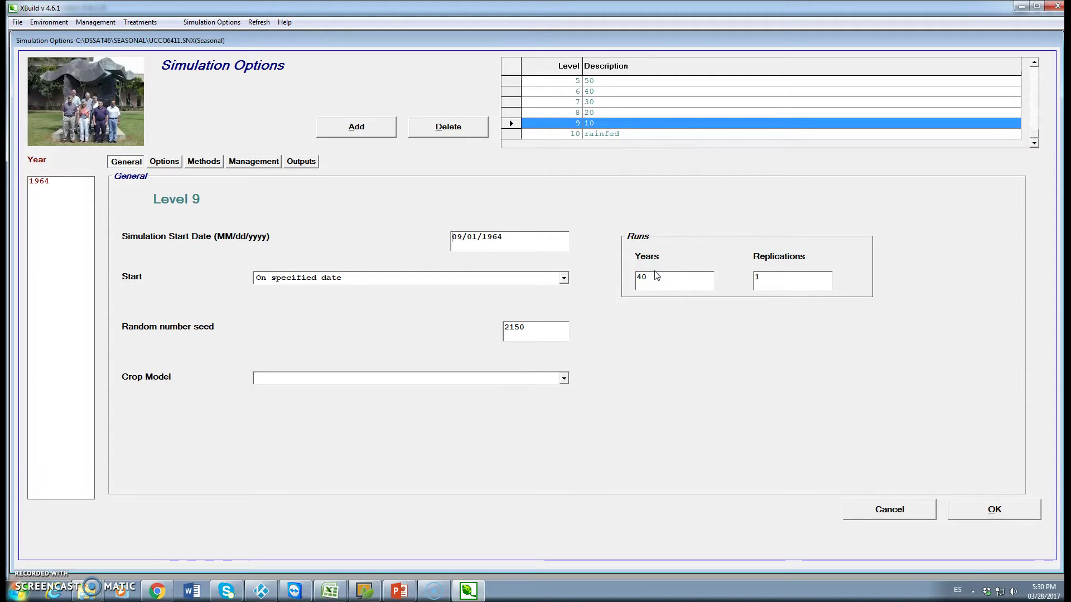
{"action": "left_click", "coordinate": [243, 203]}
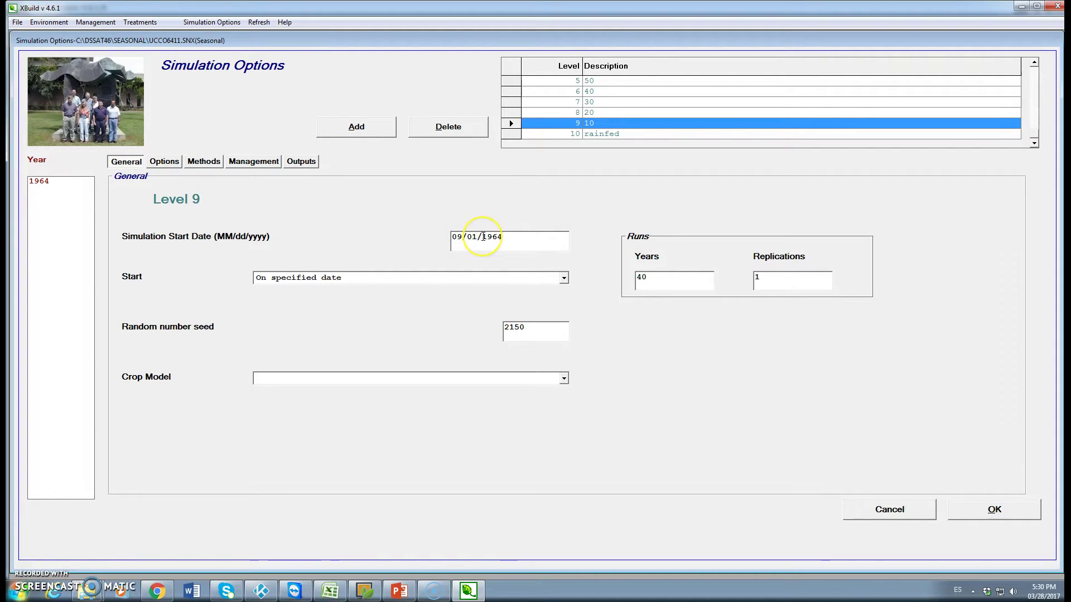
{"action": "left_click", "coordinate": [96, 22]}
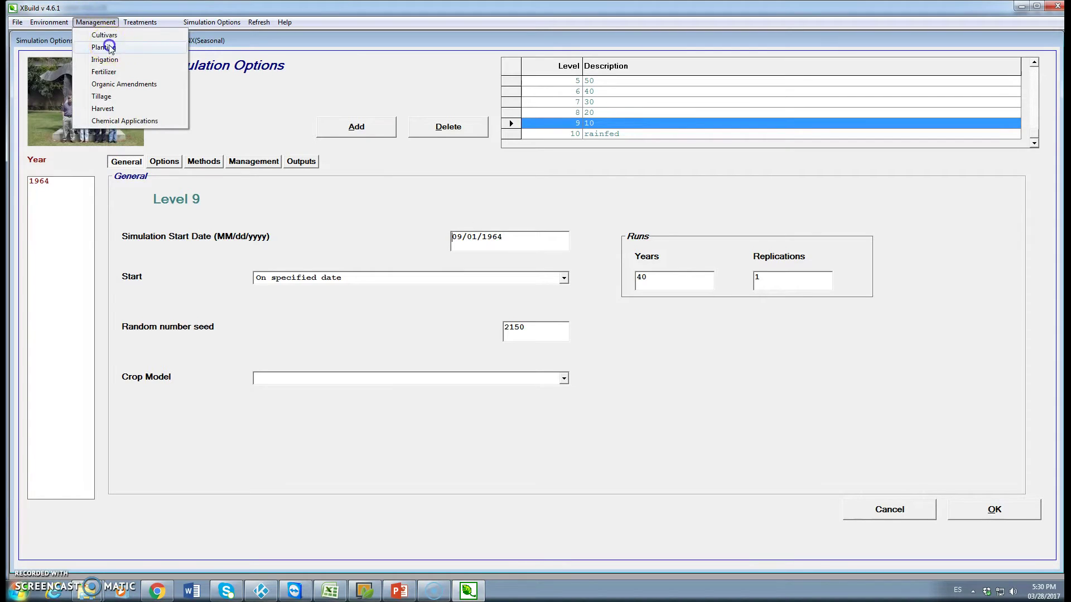
{"action": "left_click", "coordinate": [106, 47]}
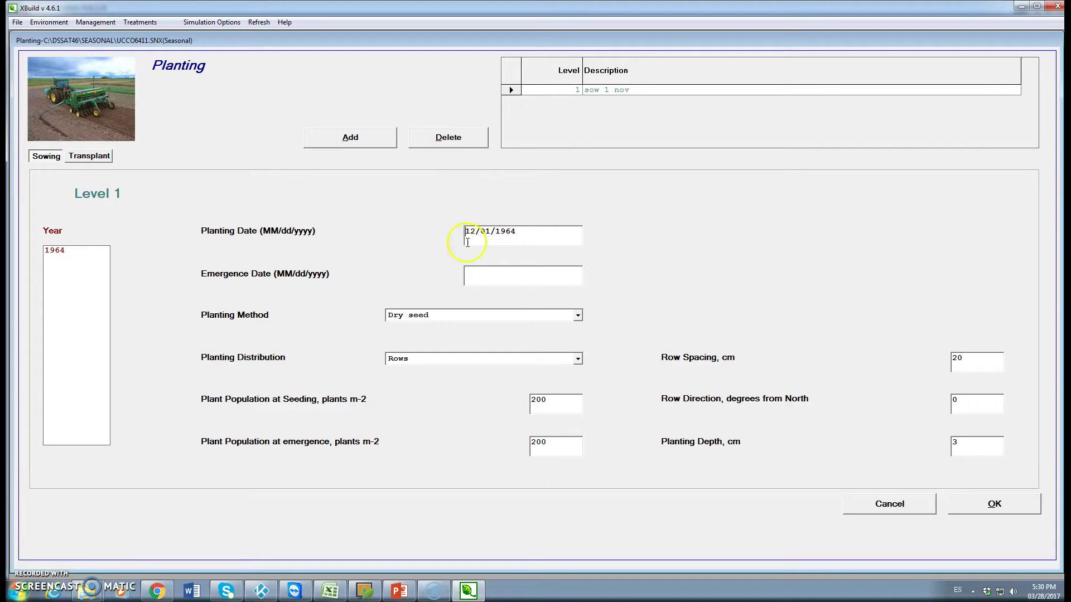
{"action": "left_click", "coordinate": [531, 232]}
Review the Initial Conditions, covering both the previous crop residue and the soil profile layers
{"action": "left_click", "coordinate": [49, 23]}
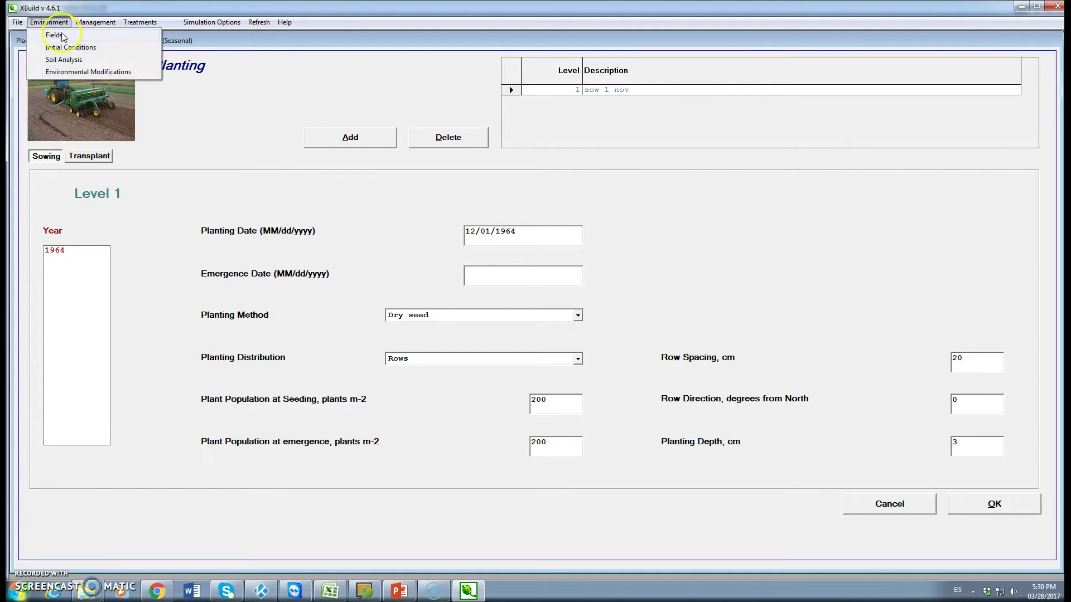
{"action": "left_click", "coordinate": [70, 47]}
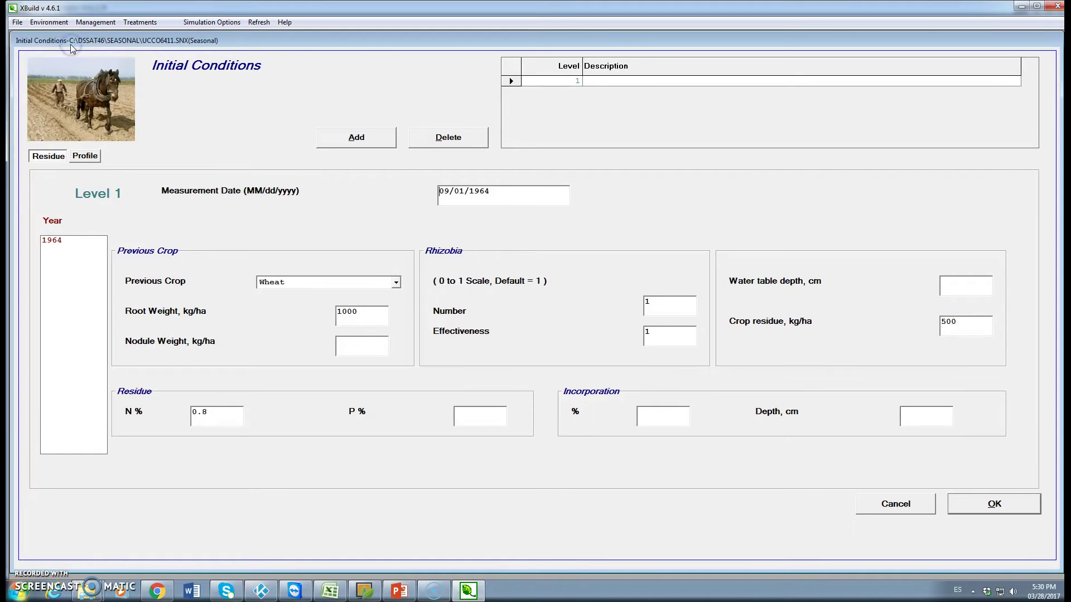
{"action": "left_click", "coordinate": [86, 157]}
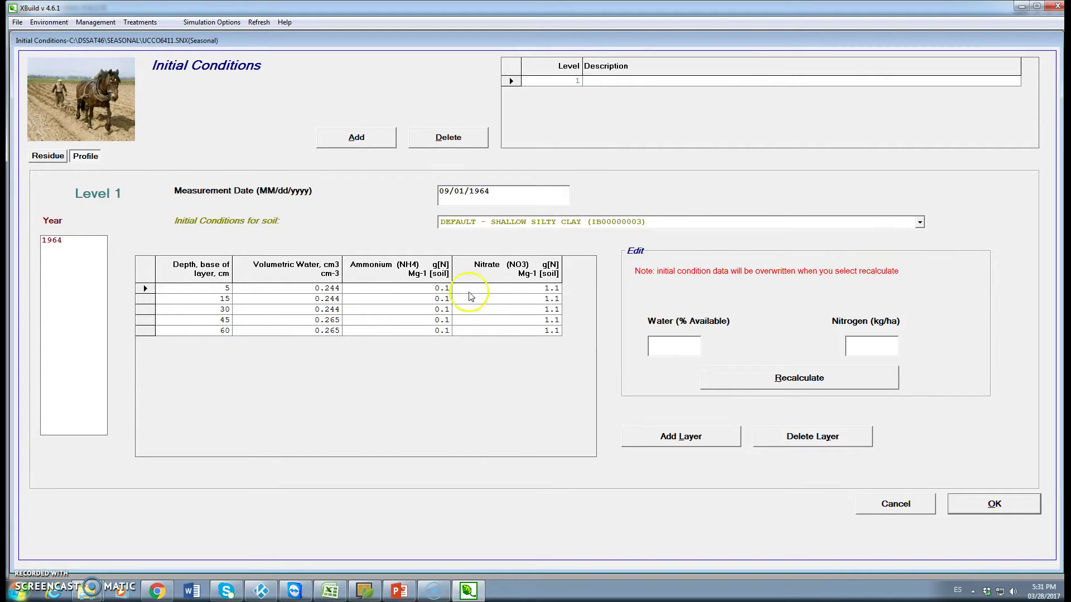
Examine the fertilizer levels and check which one each treatment uses in the Treatments table
{"action": "left_click", "coordinate": [92, 23]}
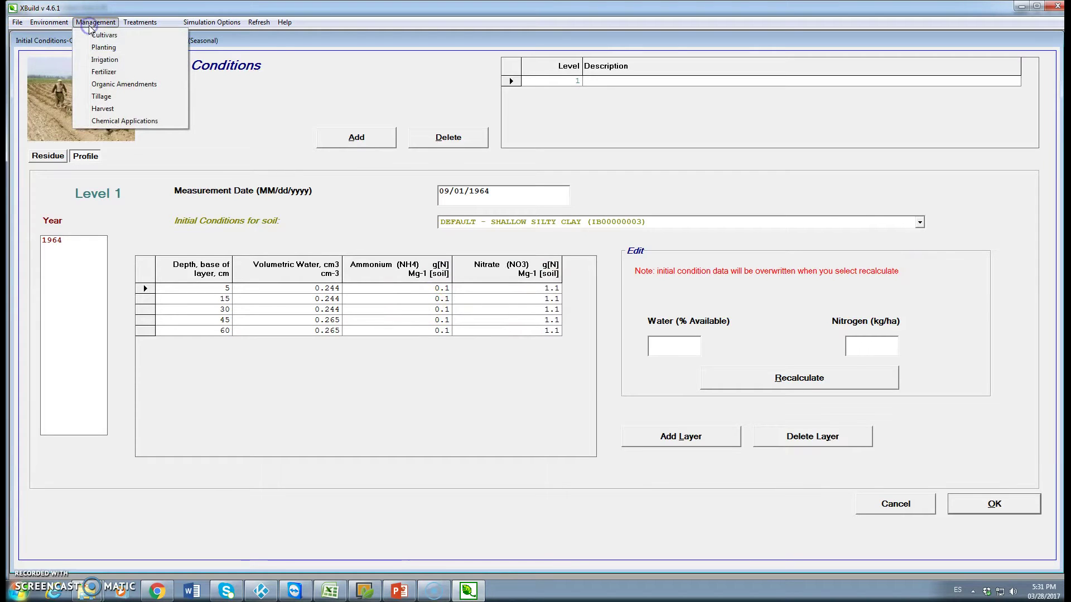
{"action": "left_click", "coordinate": [106, 72]}
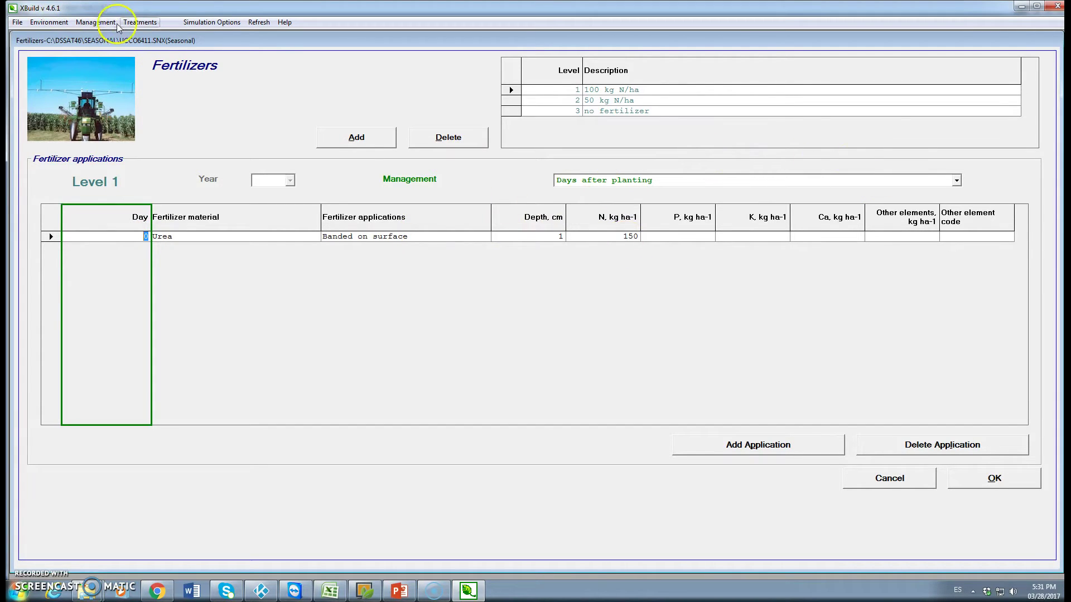
{"action": "left_click", "coordinate": [135, 23]}
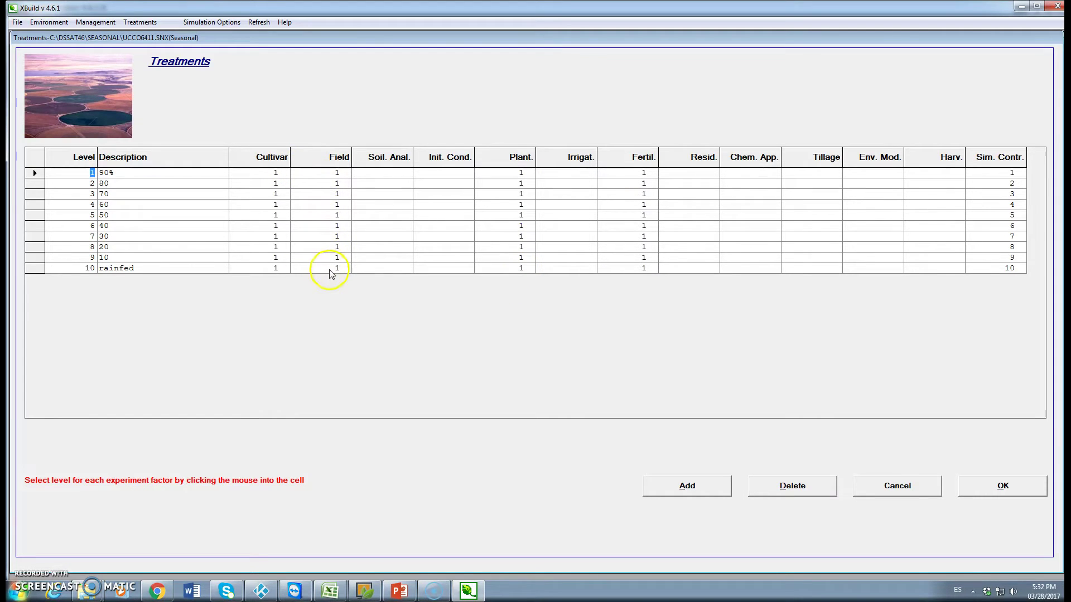
Examine the list of wheat cultivars and check the cultivar assignments in the Treatments table
{"action": "left_click", "coordinate": [95, 22]}
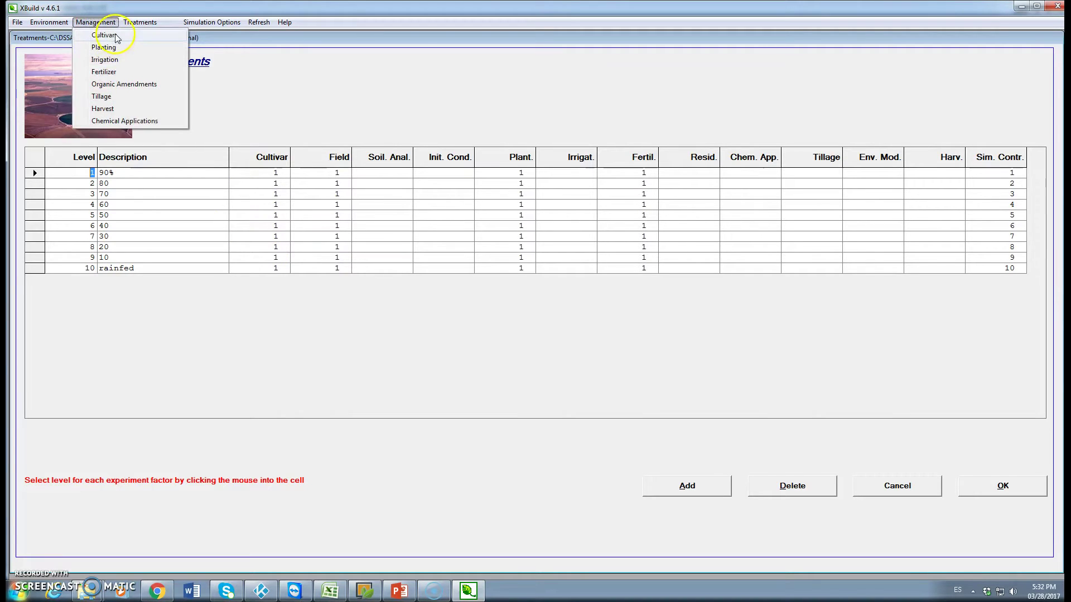
{"action": "left_click", "coordinate": [114, 34]}
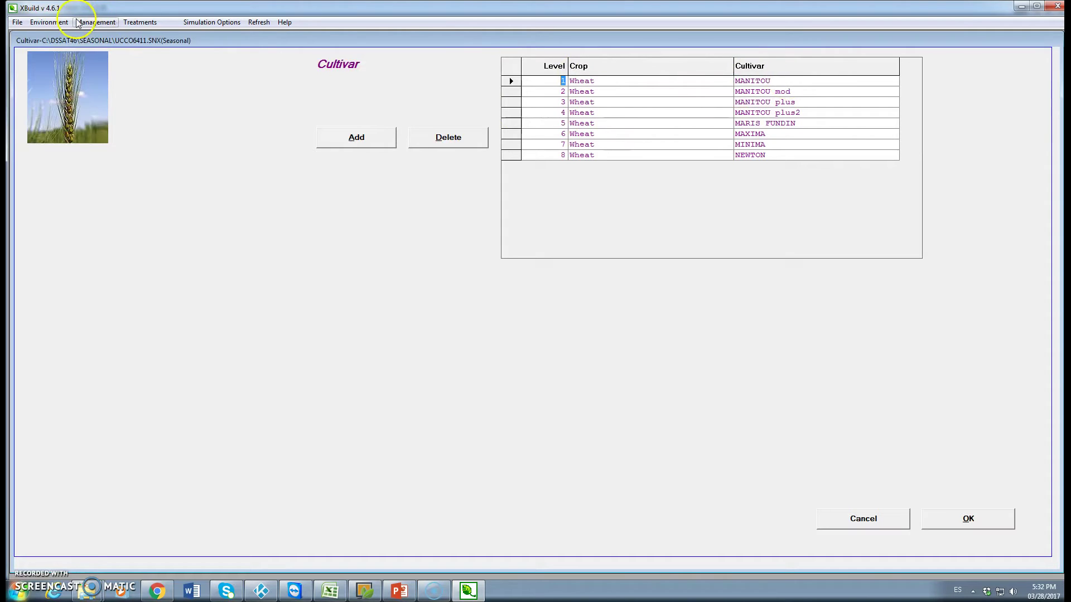
{"action": "left_click", "coordinate": [58, 25]}
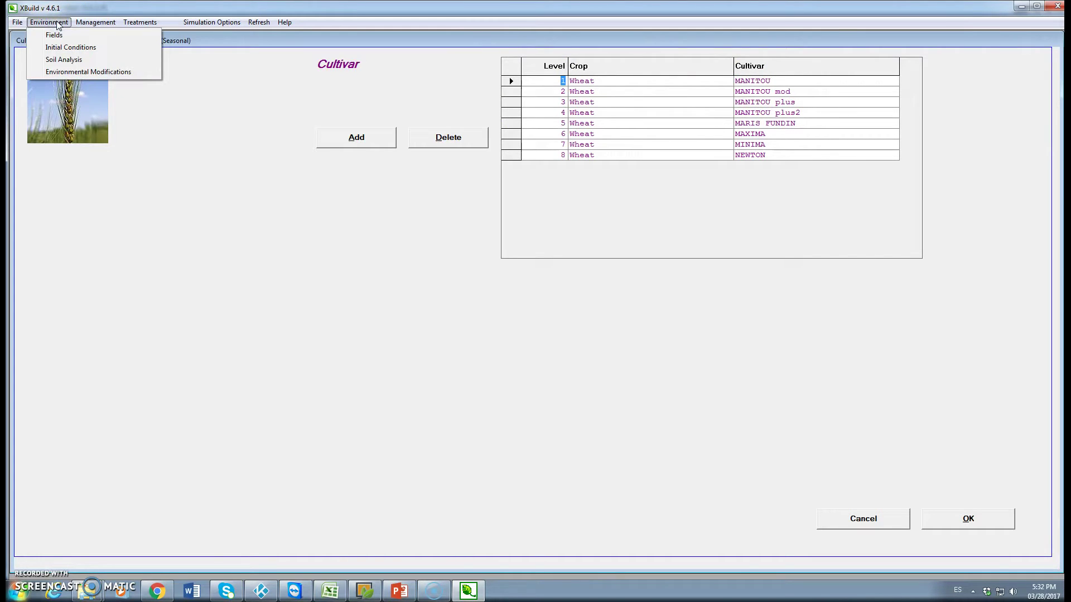
{"action": "left_click", "coordinate": [140, 22]}
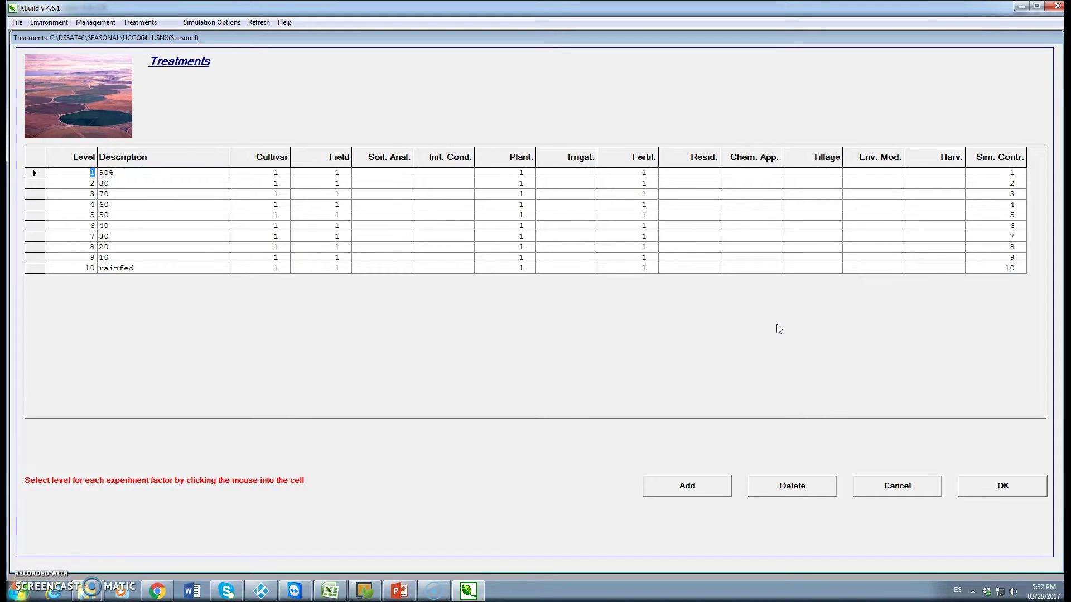
Review the weather station and soil in the Fields details and accept them to return to the general information
{"action": "left_click", "coordinate": [52, 26]}
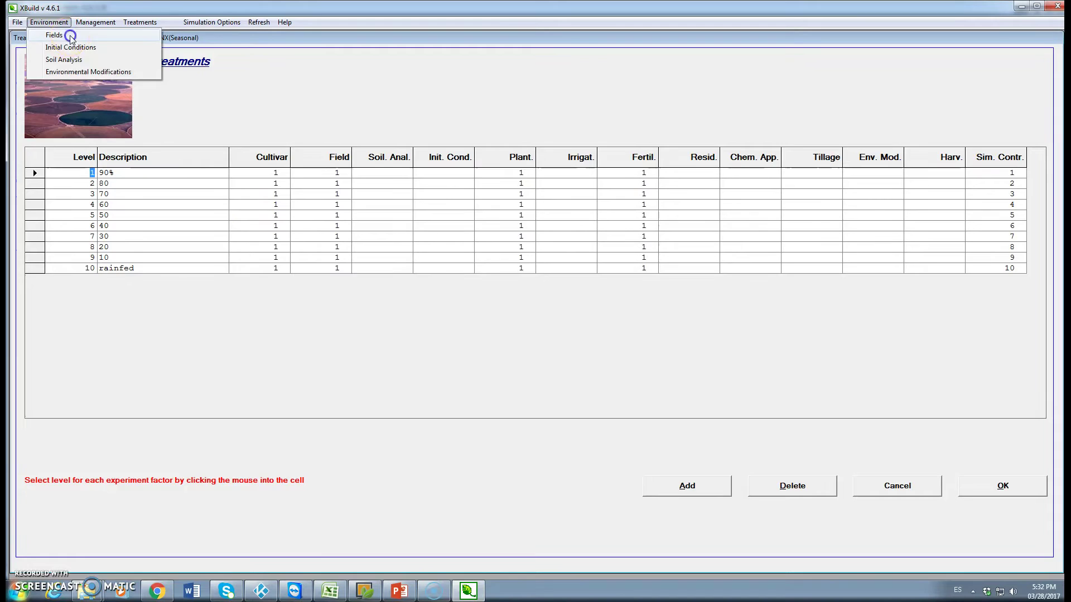
{"action": "left_click", "coordinate": [69, 34]}
{"action": "left_click", "coordinate": [1025, 503]}
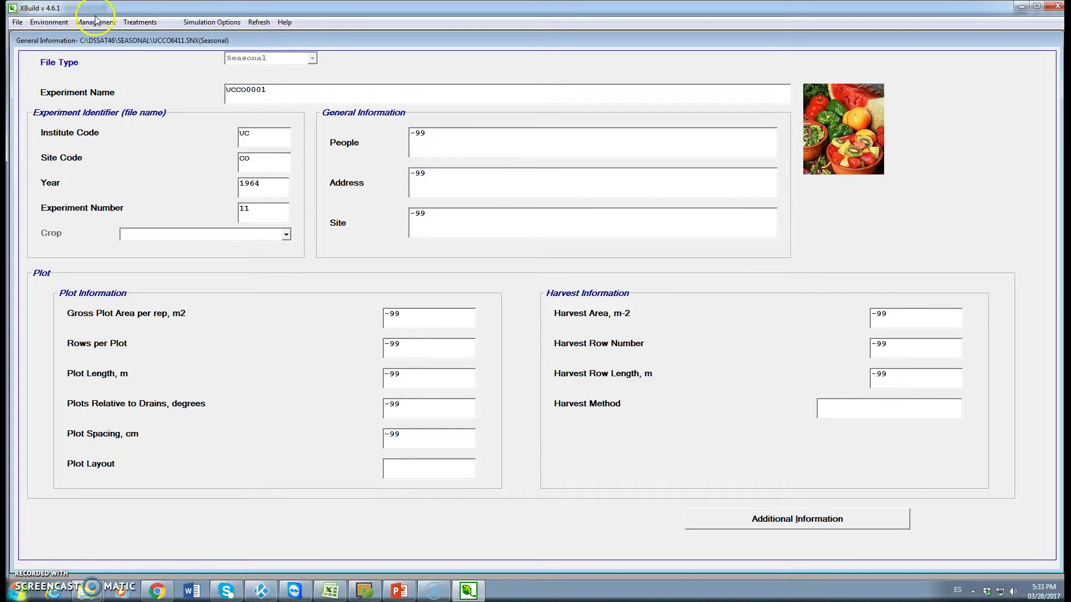
{"action": "left_click", "coordinate": [55, 22]}
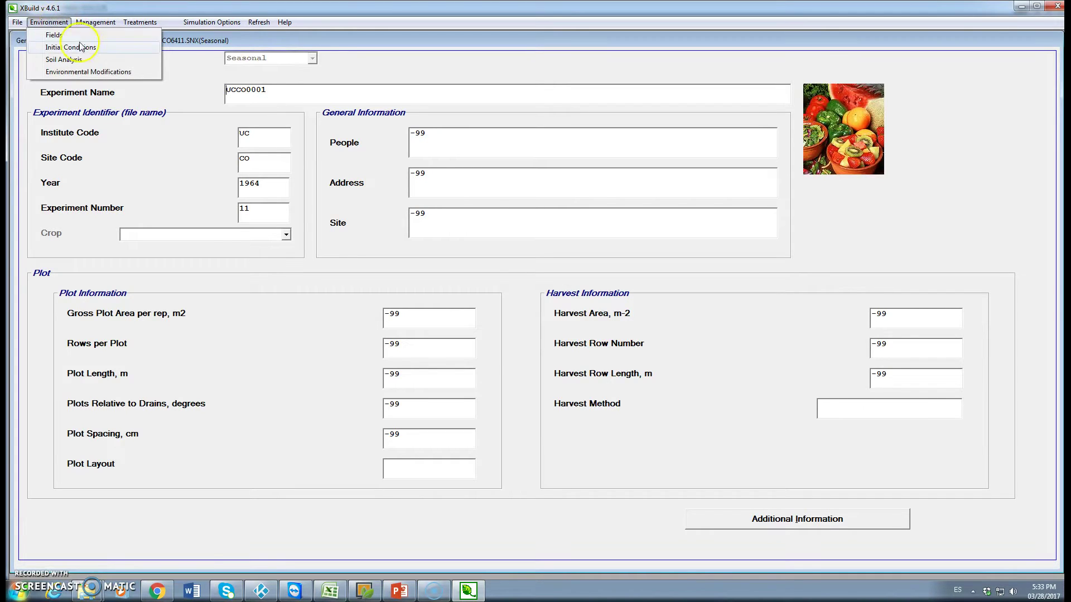
{"action": "left_click", "coordinate": [54, 34]}
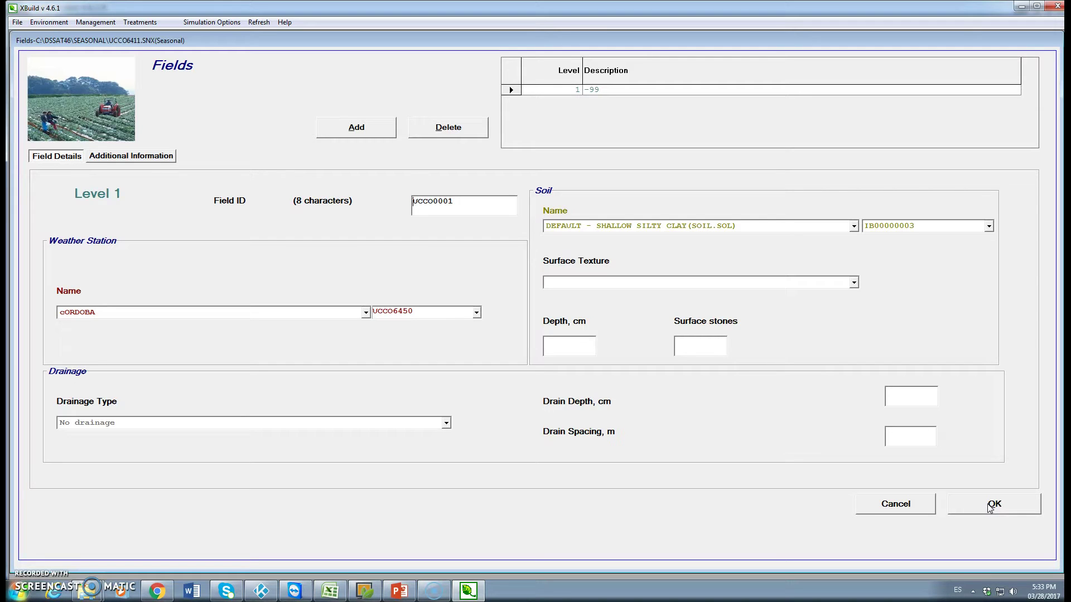
{"action": "left_click", "coordinate": [989, 505]}
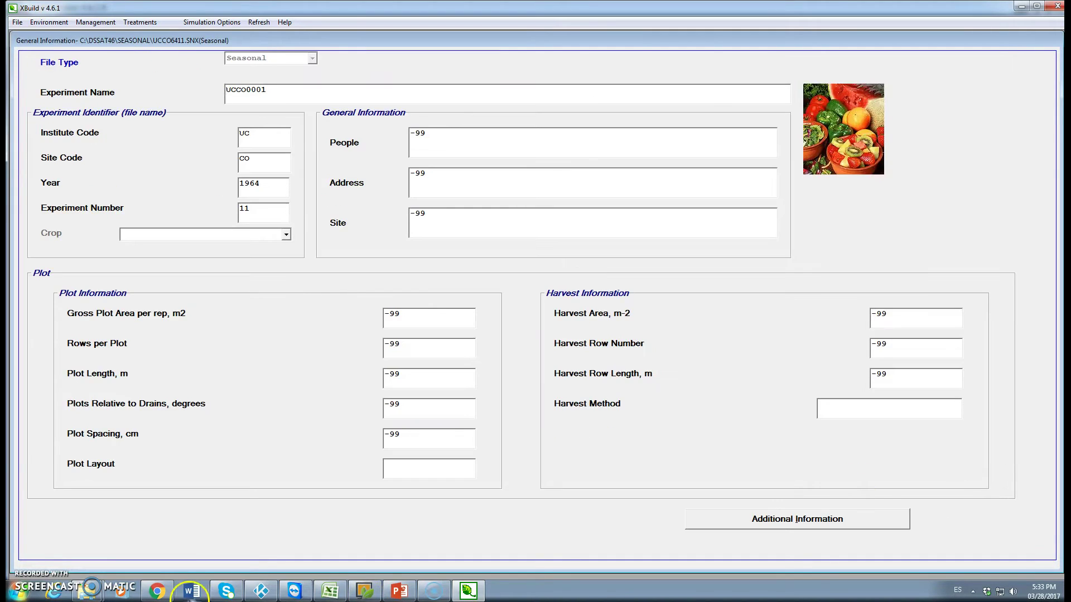
Switch to DSSAT and select the experiment UCCO6411.SNX among the Seasonal applications
{"action": "left_click", "coordinate": [26, 577]}
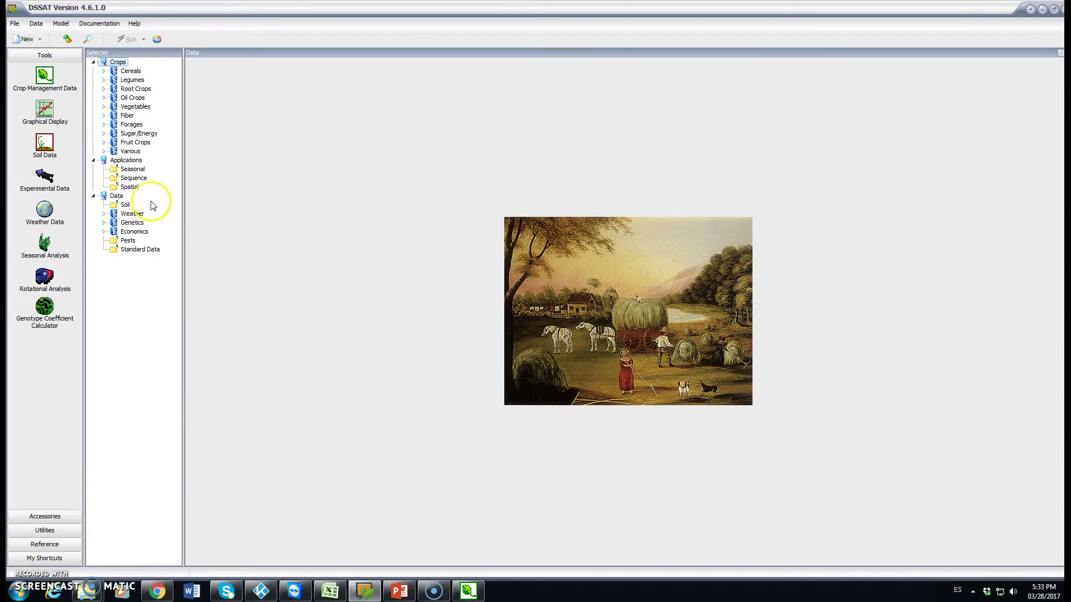
{"action": "left_click", "coordinate": [131, 170]}
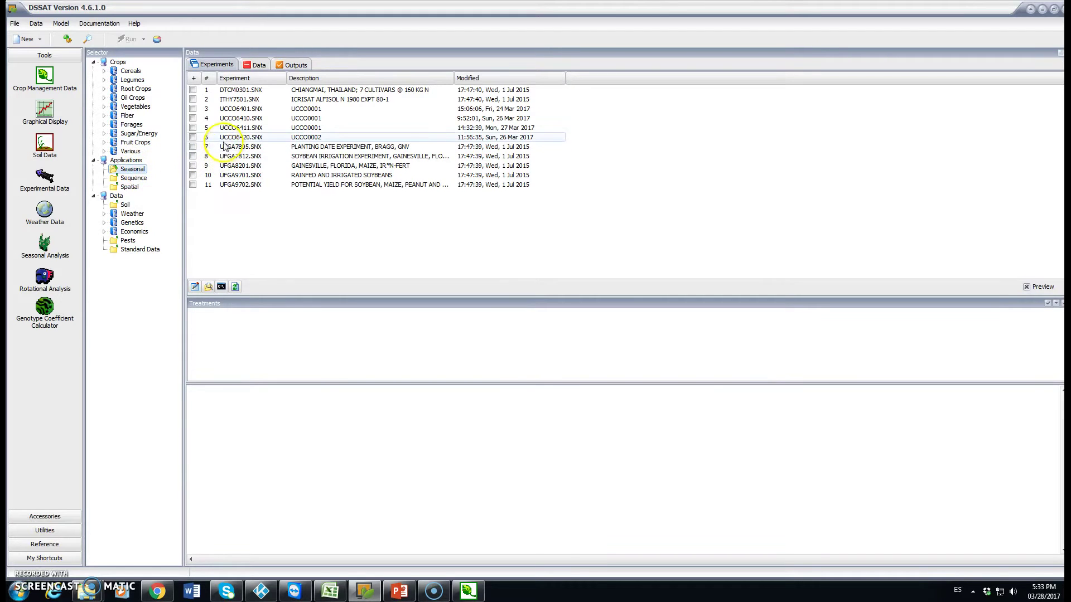
{"action": "left_click", "coordinate": [193, 128]}
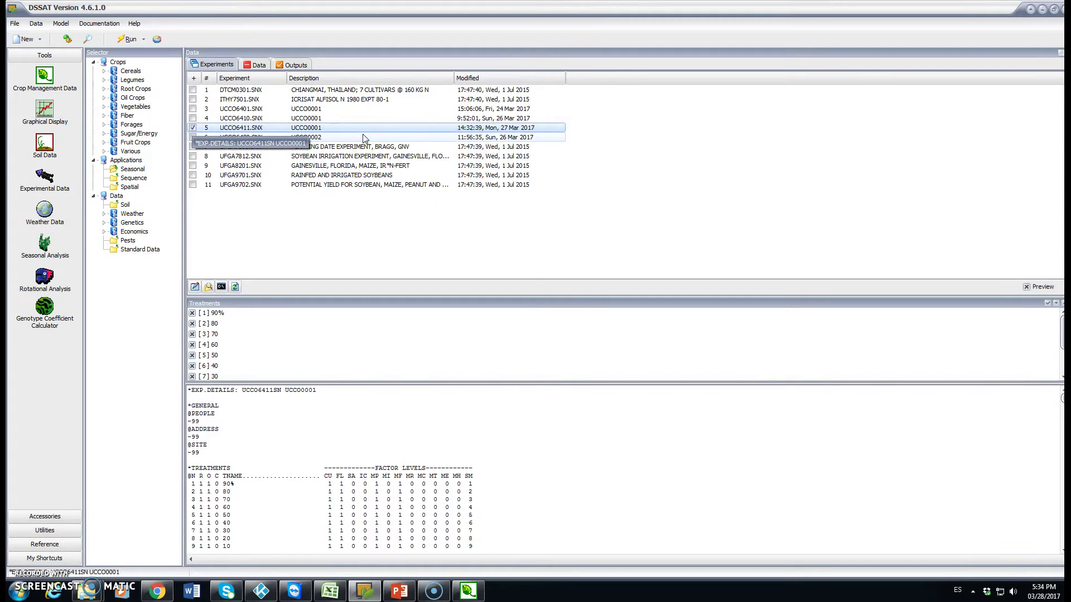
Run the seasonal simulation for all ten treatments of UCCO6411.SNX
{"action": "left_click", "coordinate": [131, 40]}
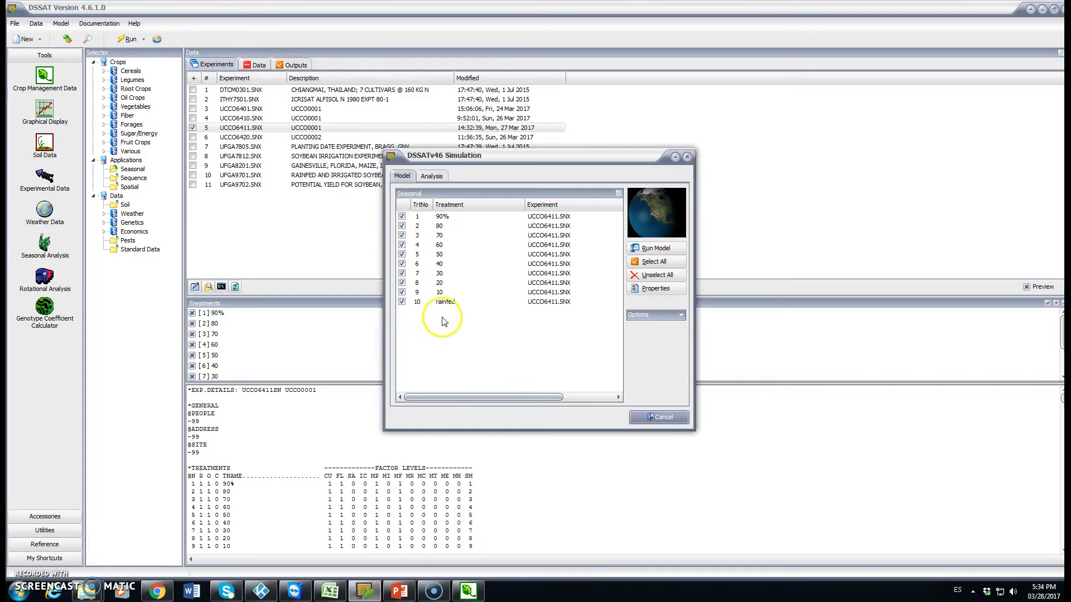
{"action": "left_click", "coordinate": [654, 251]}
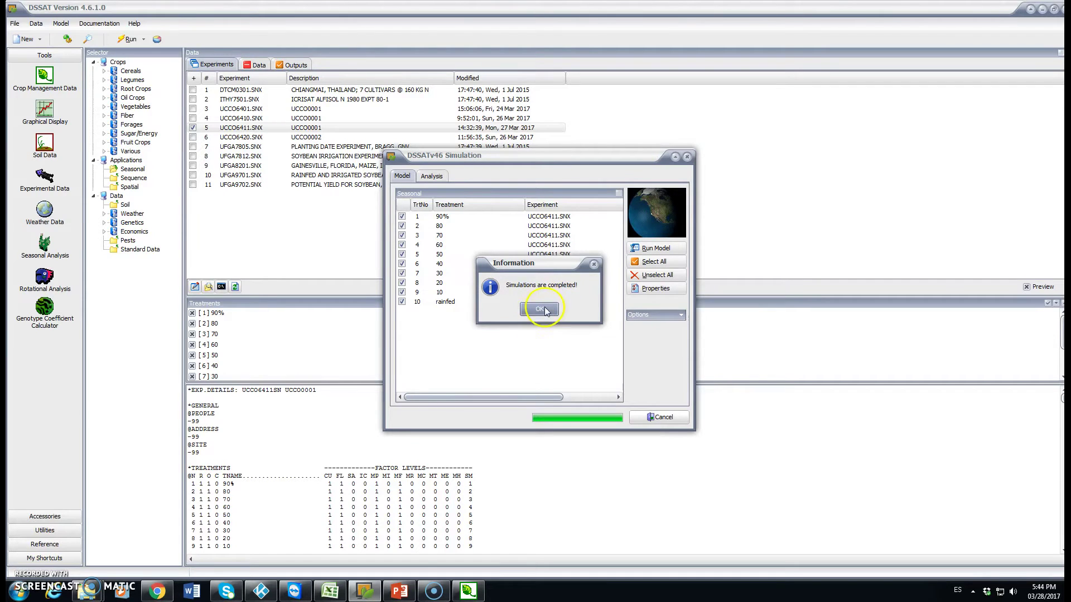
{"action": "left_click", "coordinate": [541, 309]}
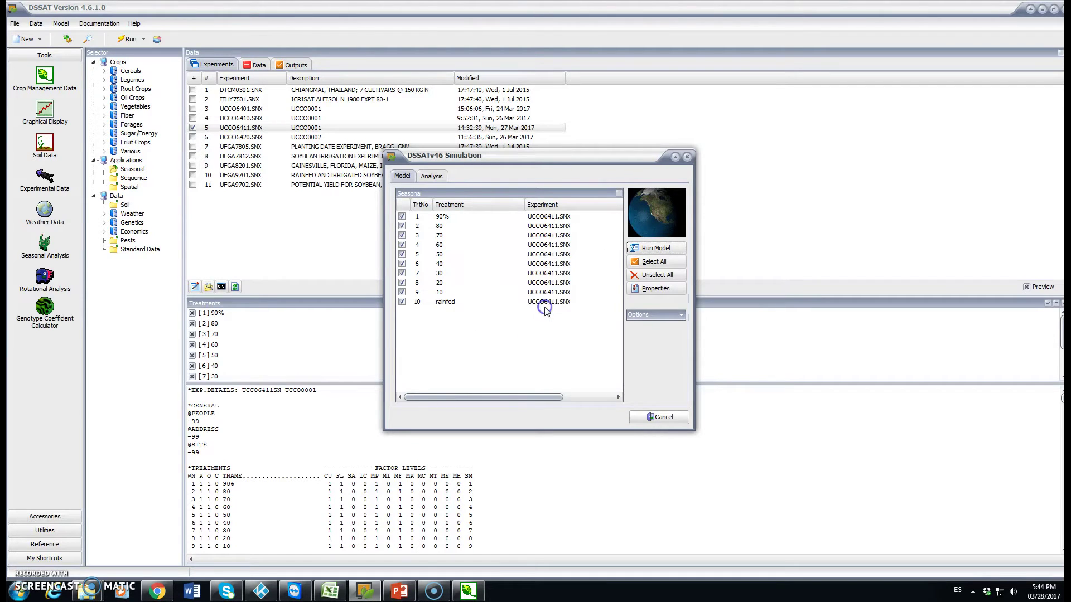
Review the experiment's treatment summary in the seasonal analysis and save the report as UCCO6411.OSR
{"action": "left_click", "coordinate": [439, 177]}
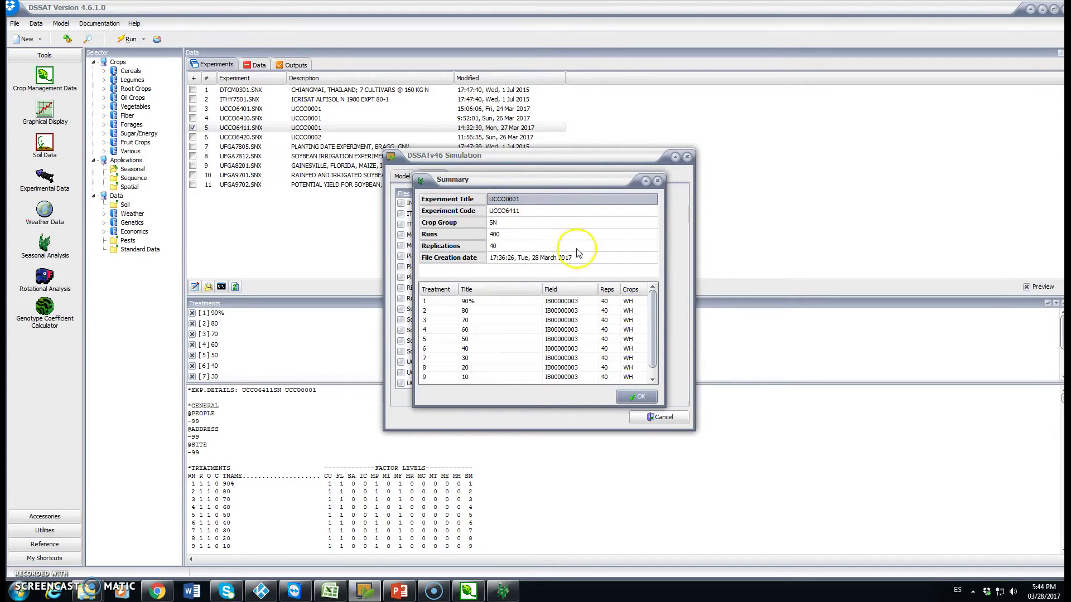
{"action": "left_click", "coordinate": [652, 380]}
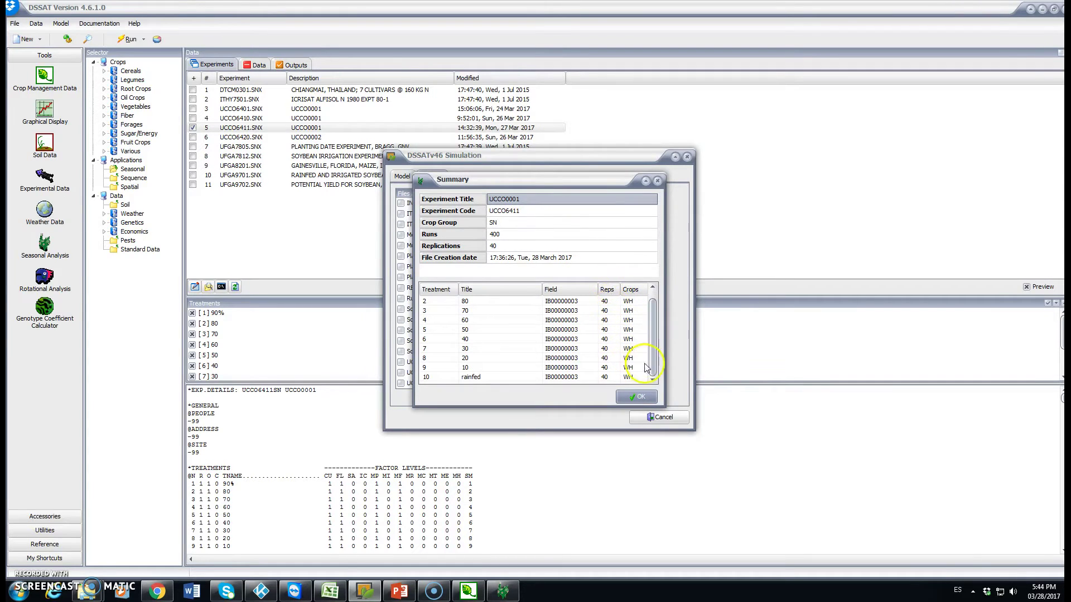
{"action": "scroll", "coordinate": [646, 304], "scroll_direction": "up", "scroll_amount": 1}
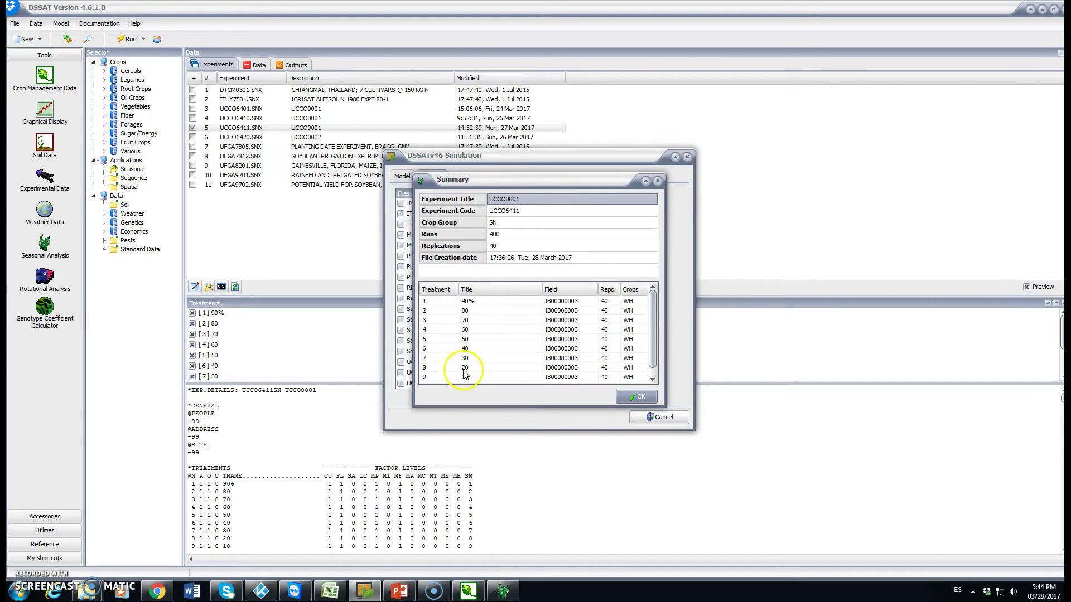
{"action": "left_click", "coordinate": [641, 398]}
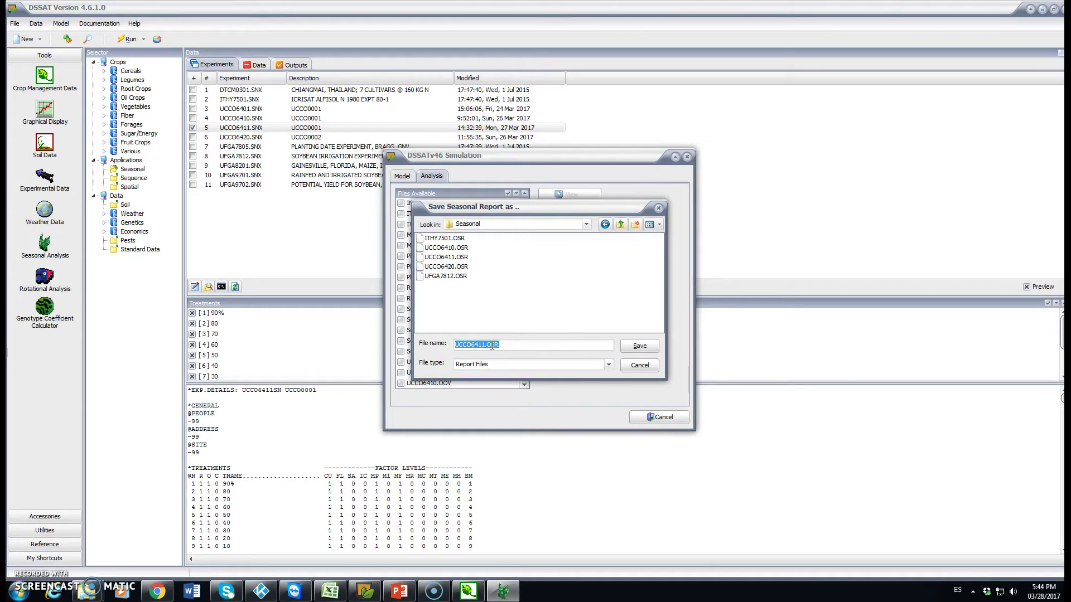
{"action": "left_click", "coordinate": [646, 347]}
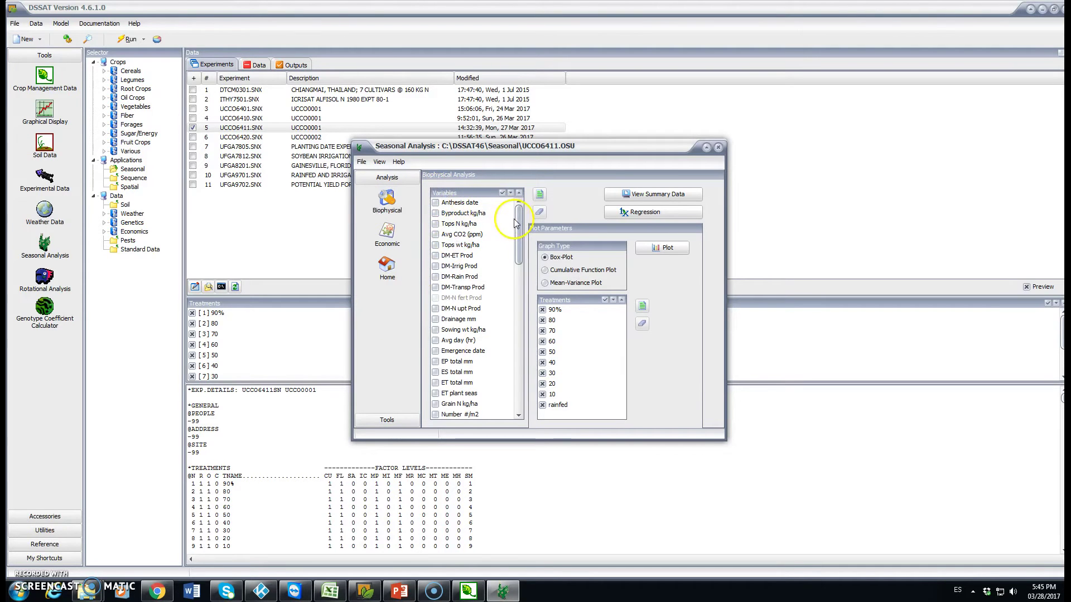
{"action": "mouse_move", "coordinate": [516, 223]}
{"action": "left_mouse_down"}
{"action": "mouse_move", "coordinate": [516, 397]}
{"action": "mouse_move", "coordinate": [516, 223]}
{"action": "left_mouse_up"}
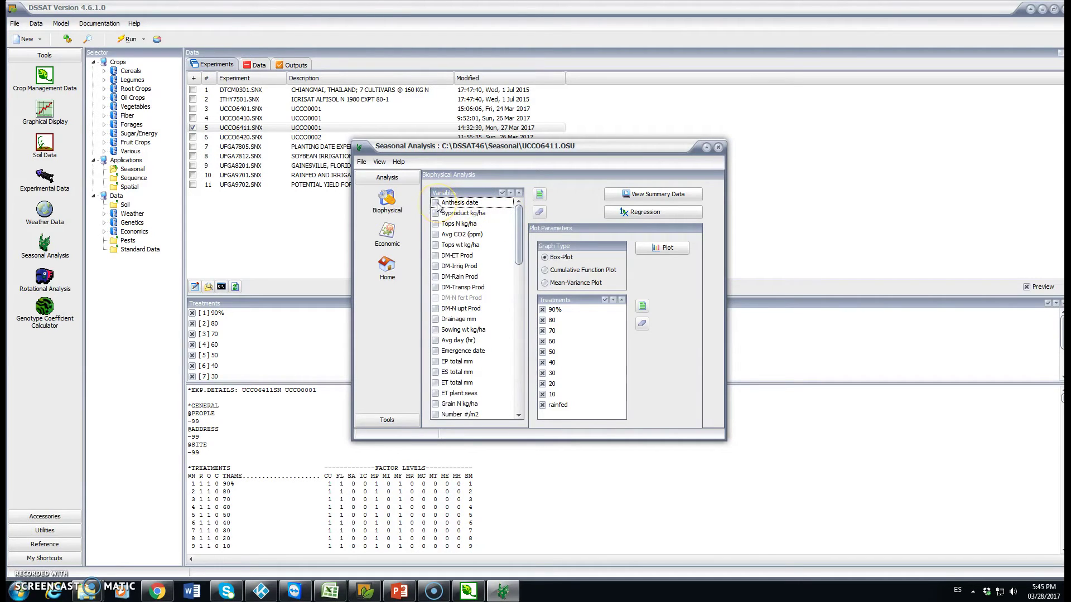
{"action": "left_click", "coordinate": [480, 207]}
{"action": "left_click", "coordinate": [658, 195]}
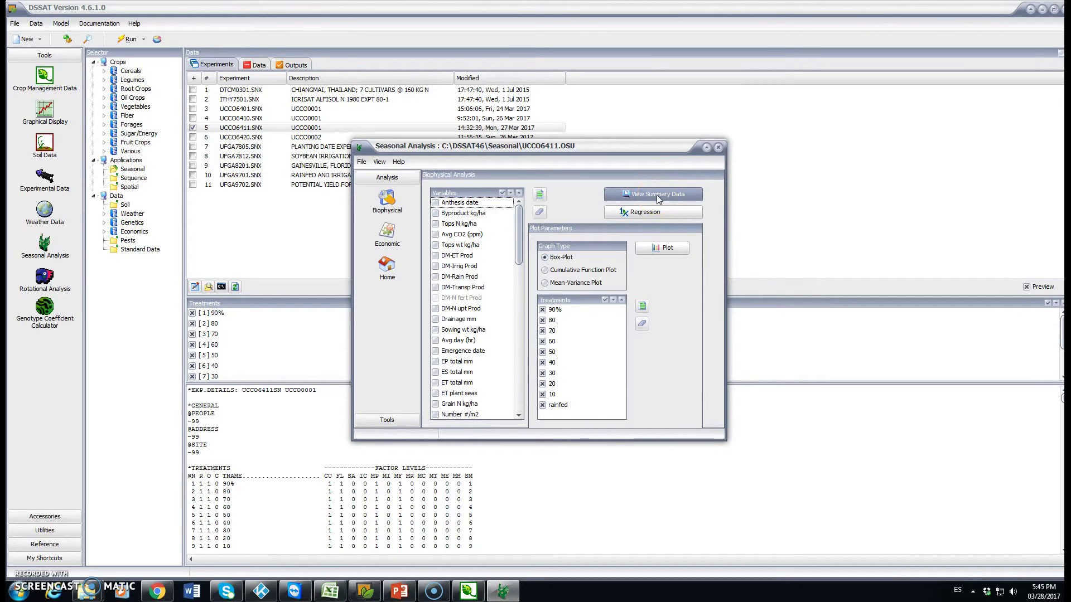
{"action": "left_click", "coordinate": [636, 213]}
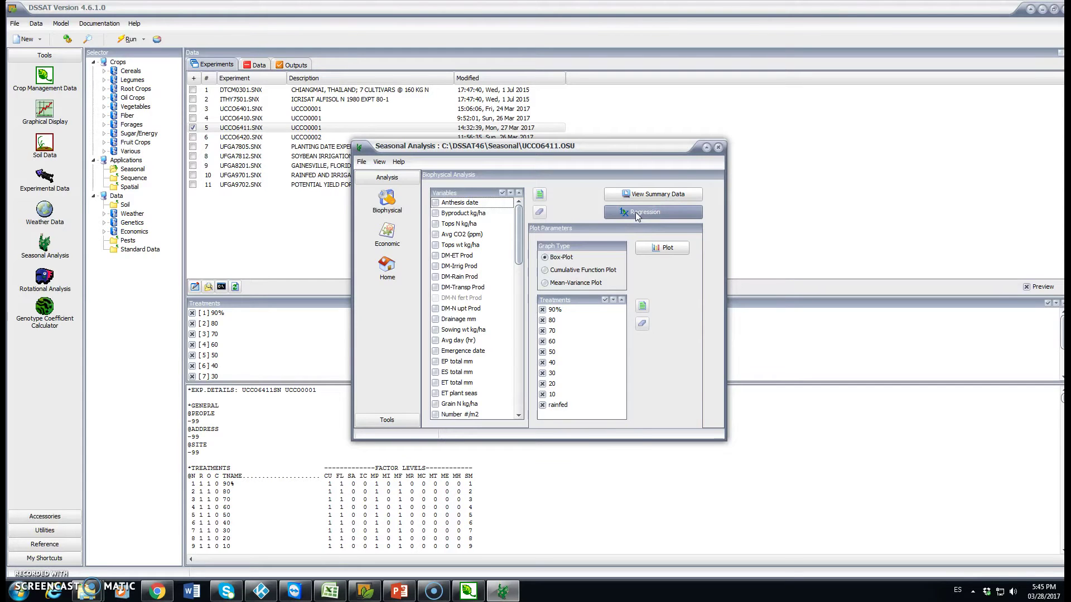
{"action": "left_click", "coordinate": [507, 284]}
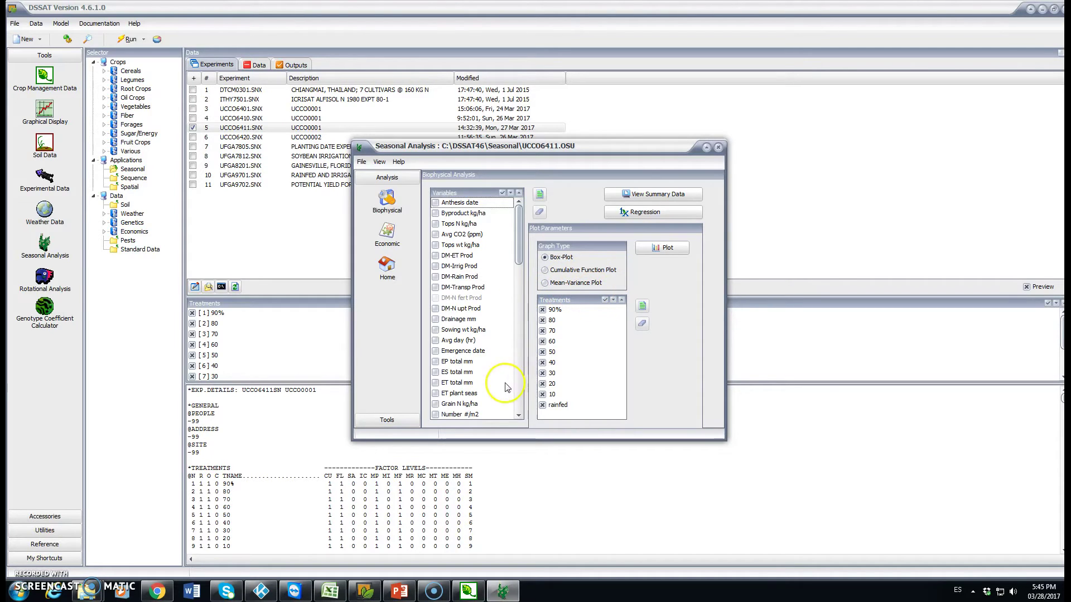
Select the Harvested yield variable and view its summary data for each treatment
{"action": "left_click", "coordinate": [521, 393]}
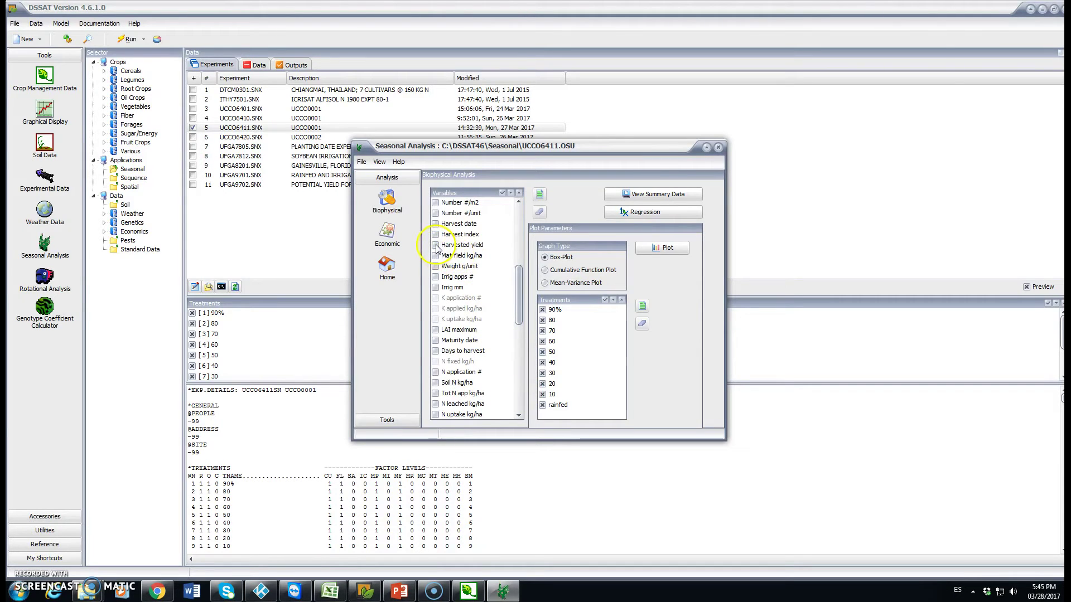
{"action": "left_click", "coordinate": [435, 246]}
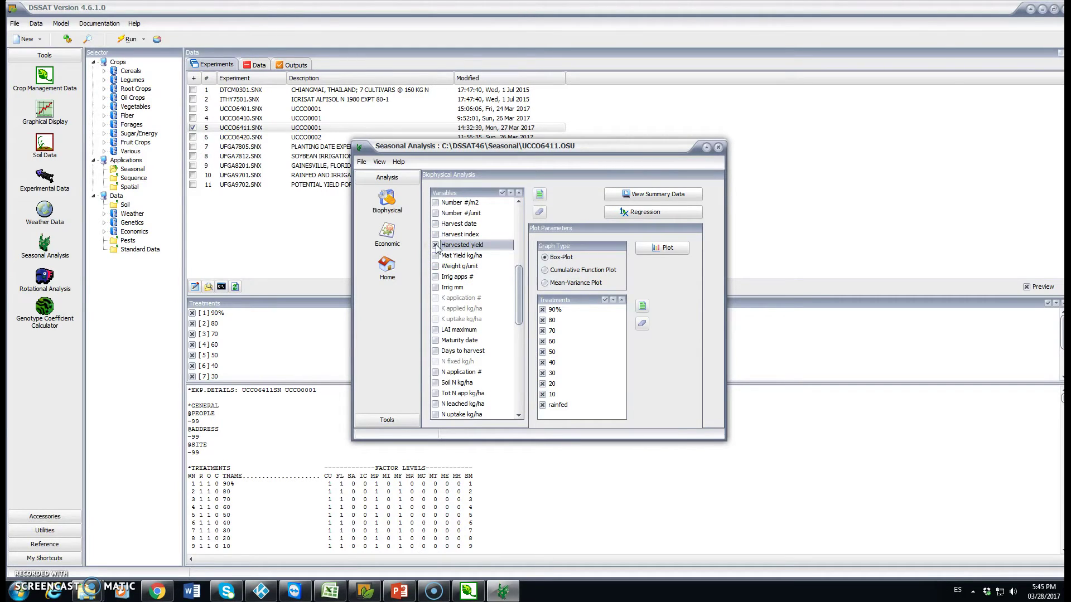
{"action": "left_click", "coordinate": [661, 195]}
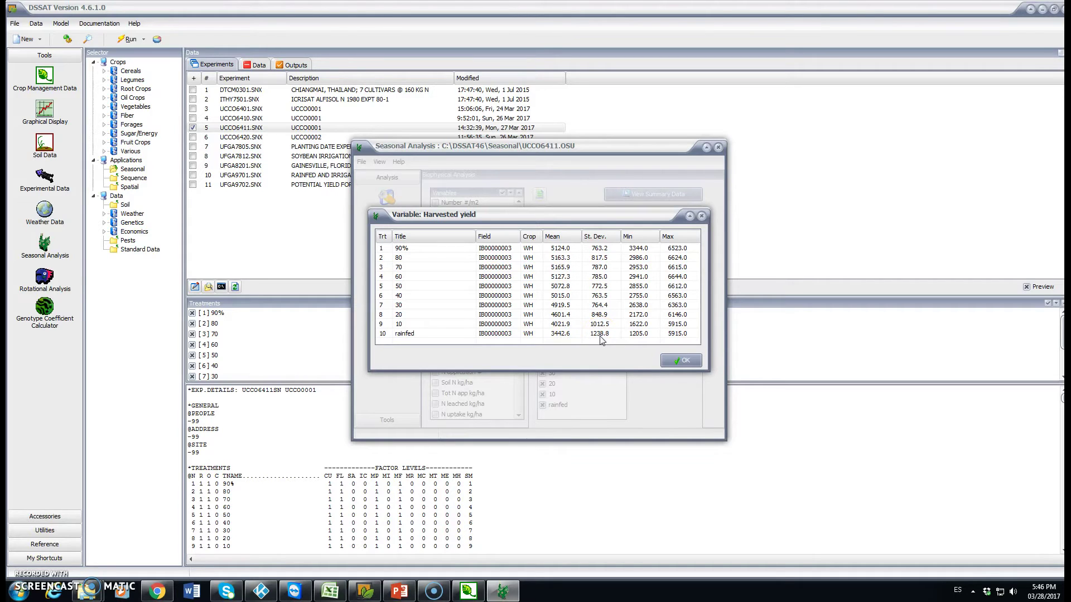
{"action": "left_click", "coordinate": [681, 361]}
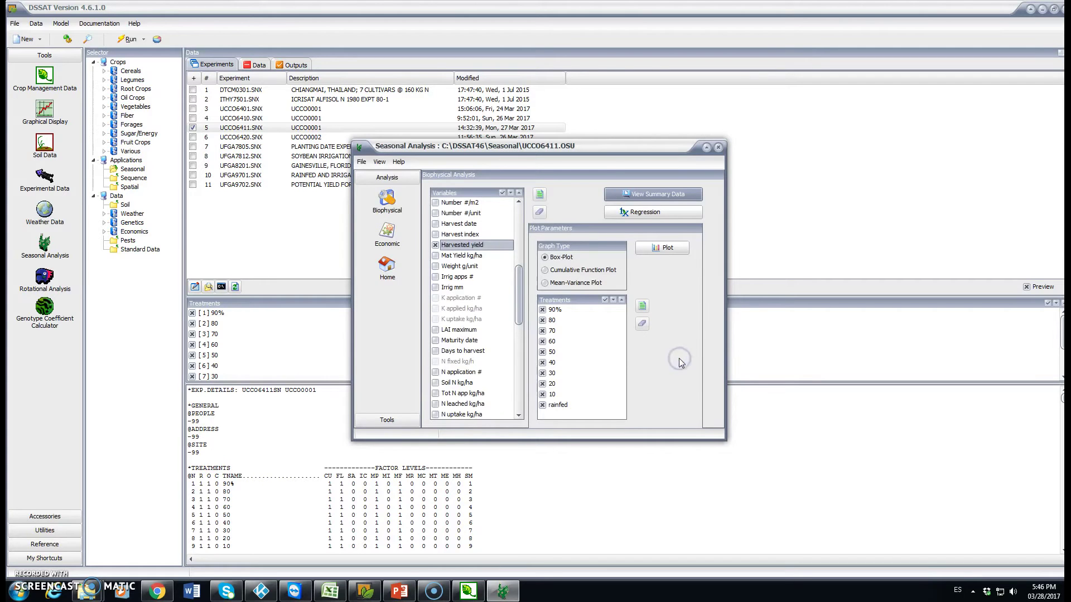
Set up a regression with LAI maximum as the X variable and Harvested yield as the Y variable
{"action": "left_click", "coordinate": [640, 213]}
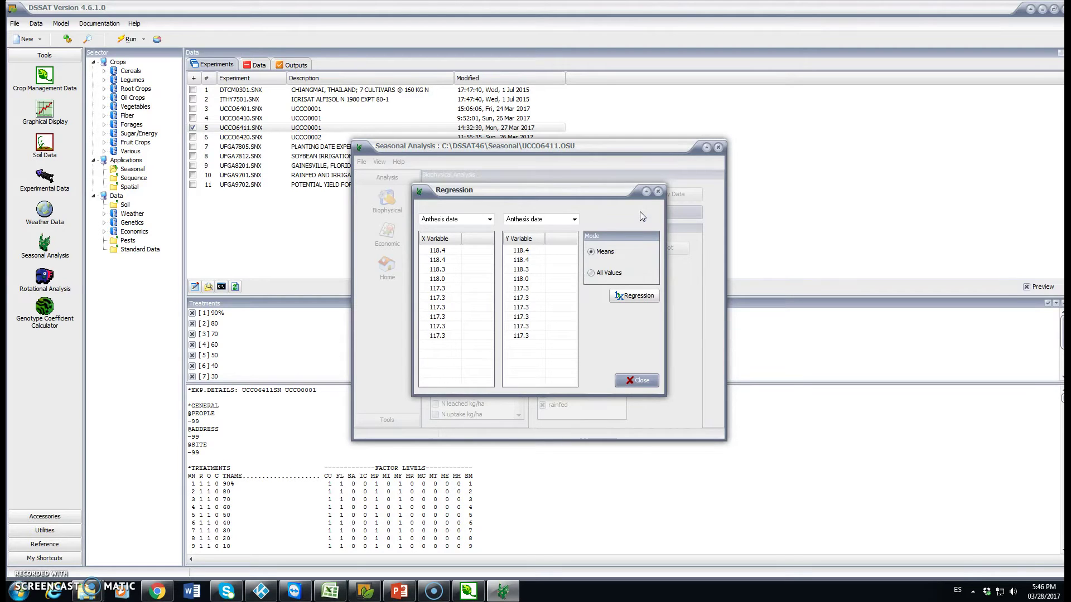
{"action": "left_click", "coordinate": [490, 220]}
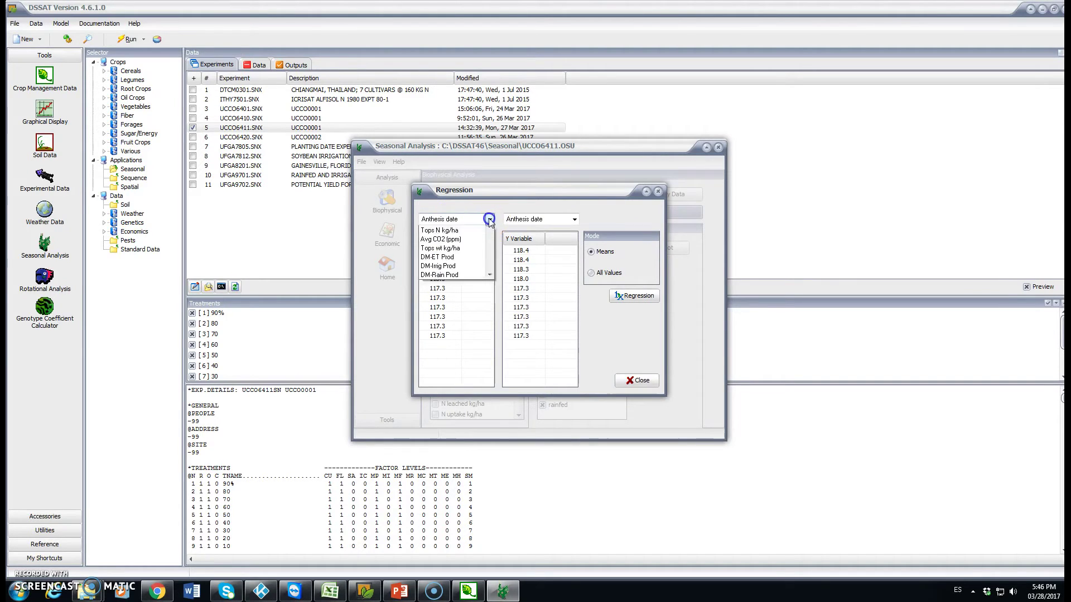
{"action": "left_click_drag", "start_coordinate": [490, 245], "coordinate": [489, 263]}
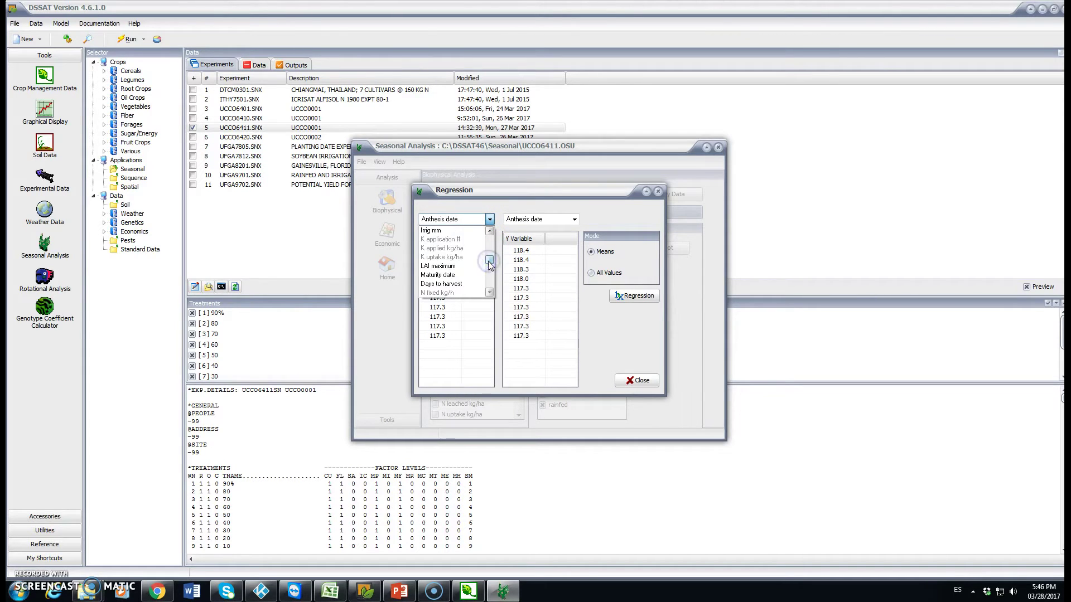
{"action": "left_click", "coordinate": [449, 266]}
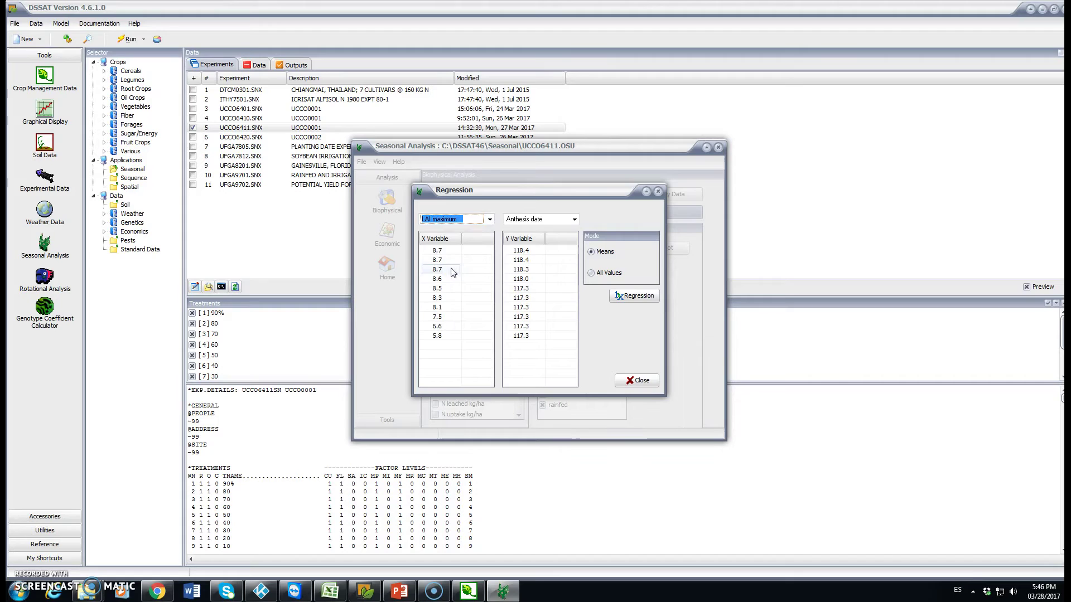
{"action": "left_click", "coordinate": [575, 221]}
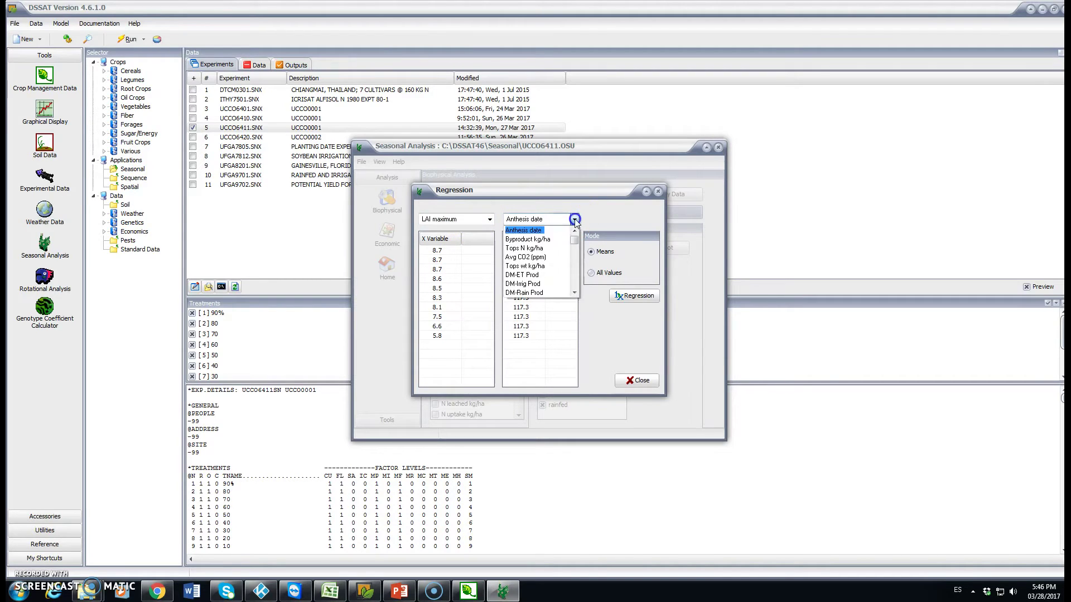
{"action": "left_click", "coordinate": [577, 286]}
{"action": "left_click", "coordinate": [576, 286]}
{"action": "left_click", "coordinate": [576, 286]}
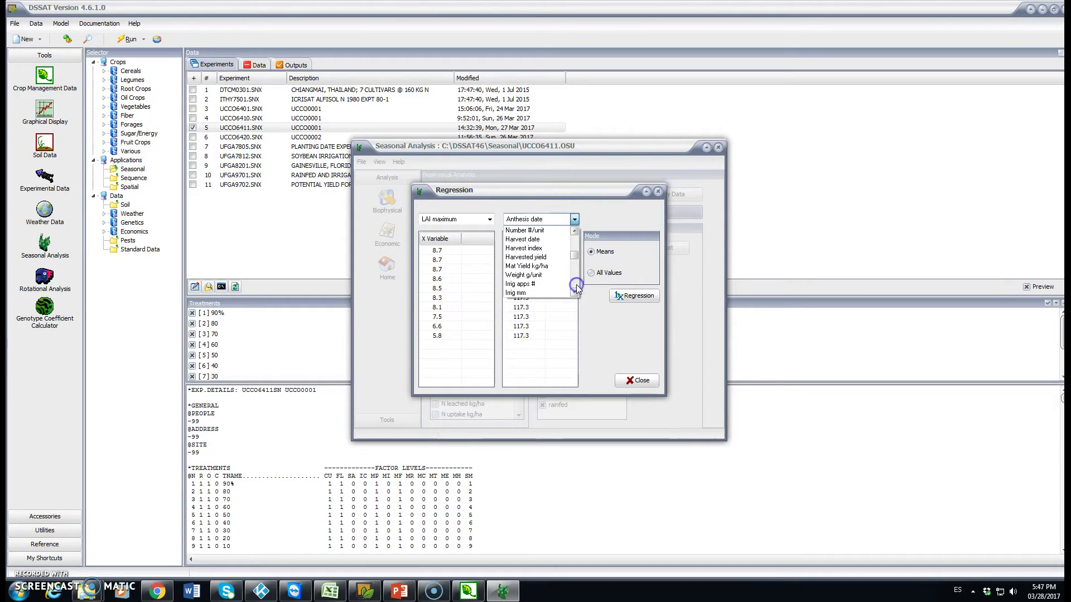
{"action": "left_click", "coordinate": [527, 254]}
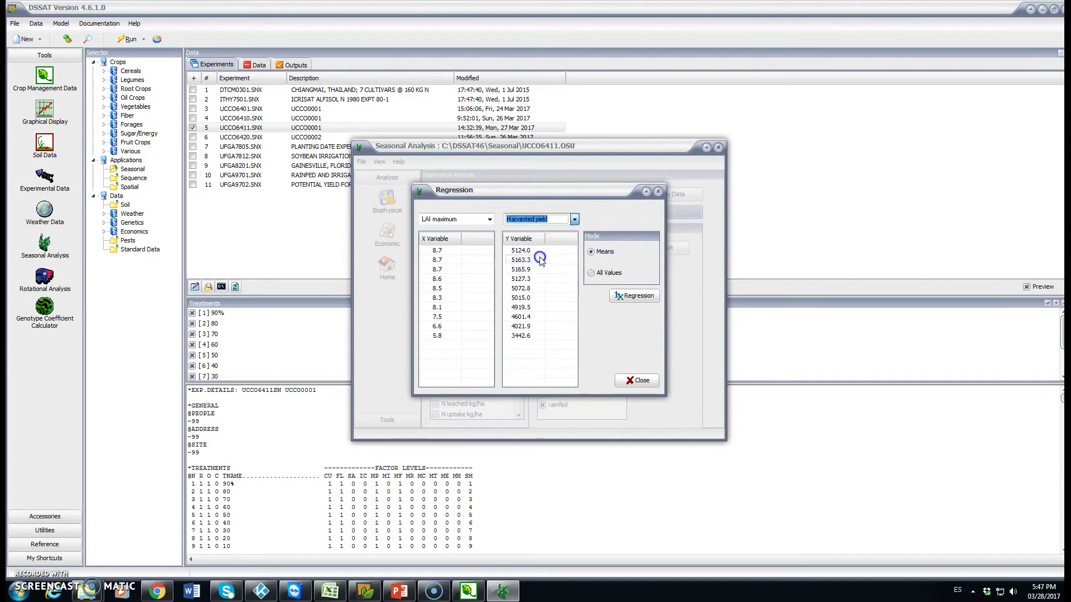
Run the regression on all values, check the regression and residuals plots, and close the regression windows
{"action": "left_click", "coordinate": [593, 273]}
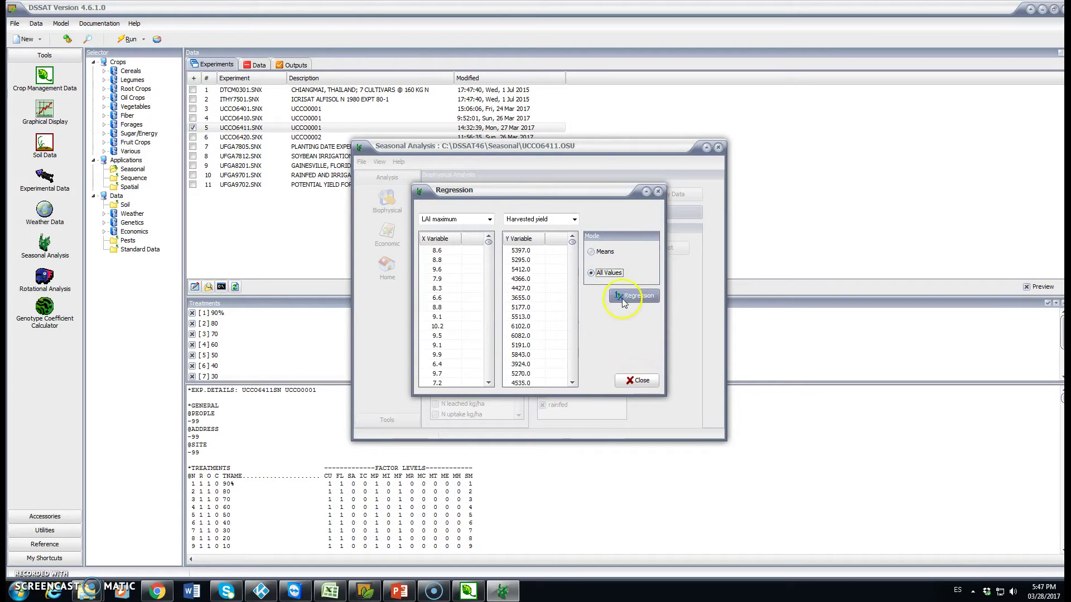
{"action": "left_click", "coordinate": [633, 296]}
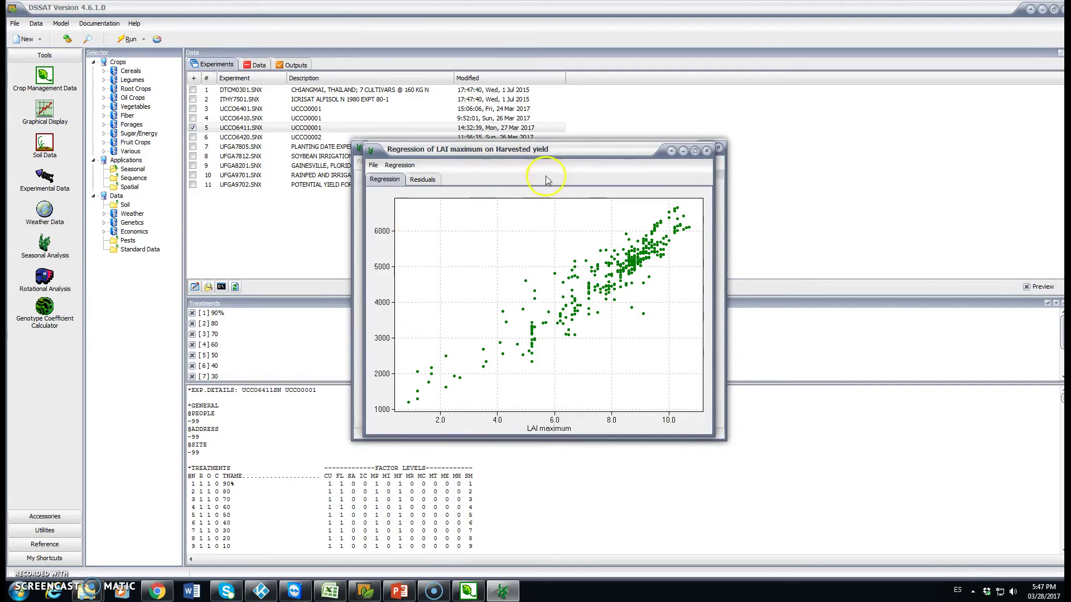
{"action": "left_click", "coordinate": [422, 179]}
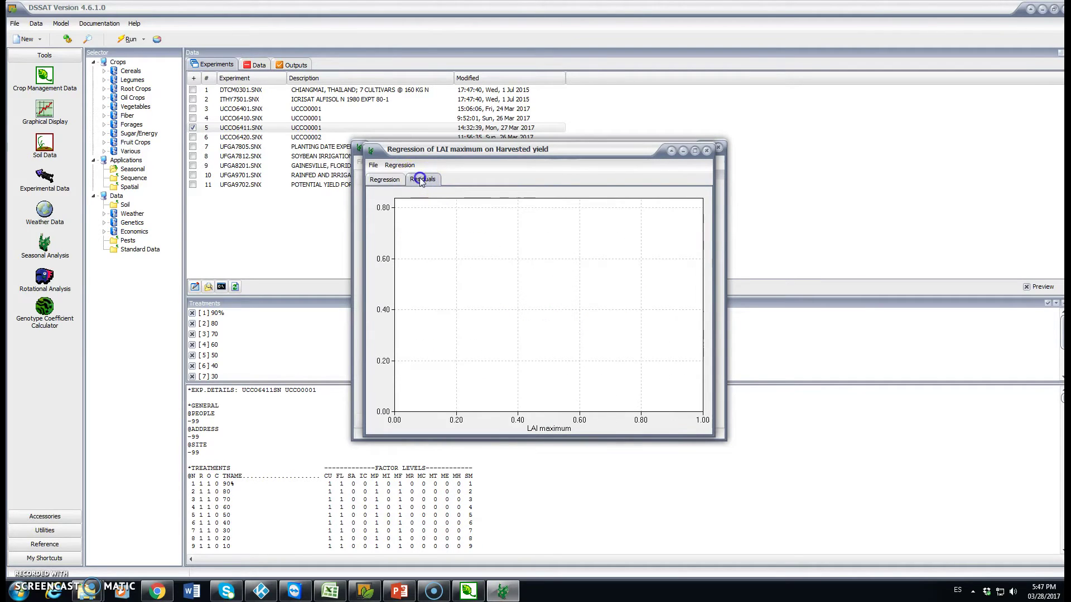
{"action": "left_click", "coordinate": [381, 182]}
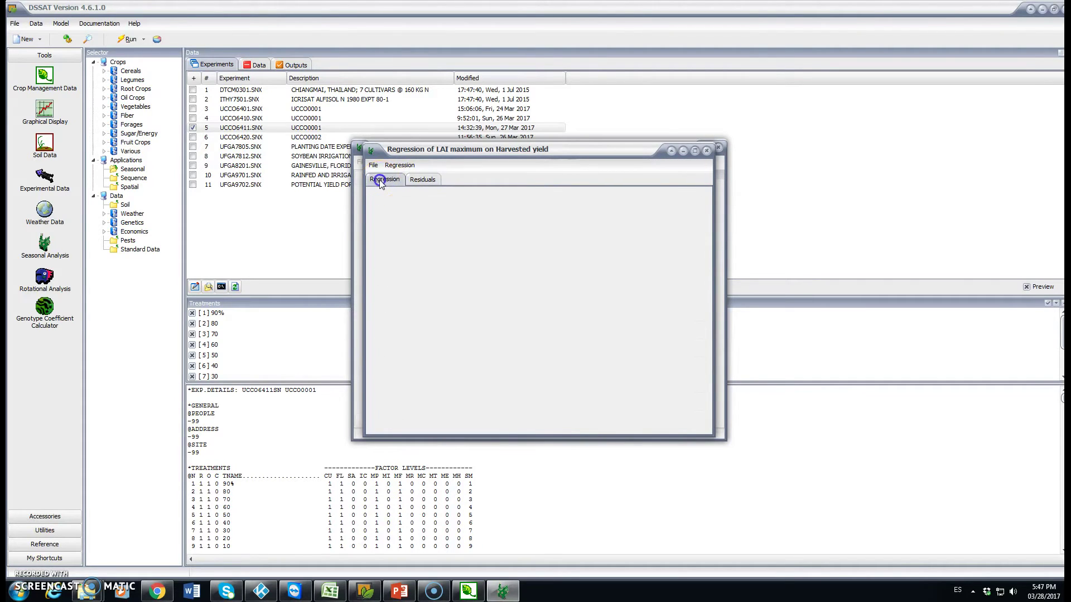
{"action": "left_click", "coordinate": [706, 152]}
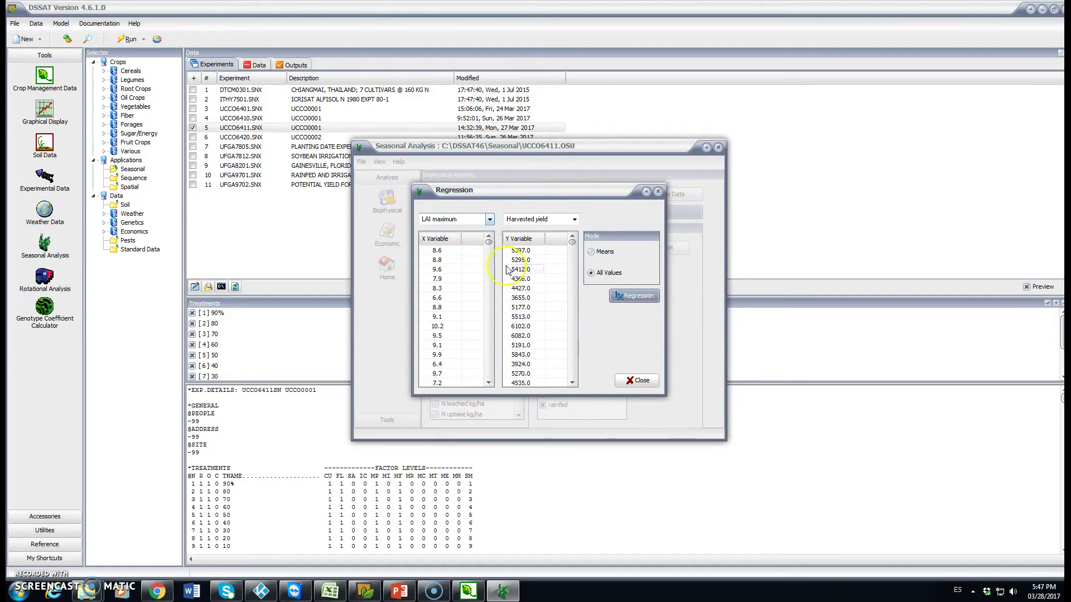
{"action": "left_click", "coordinate": [632, 380]}
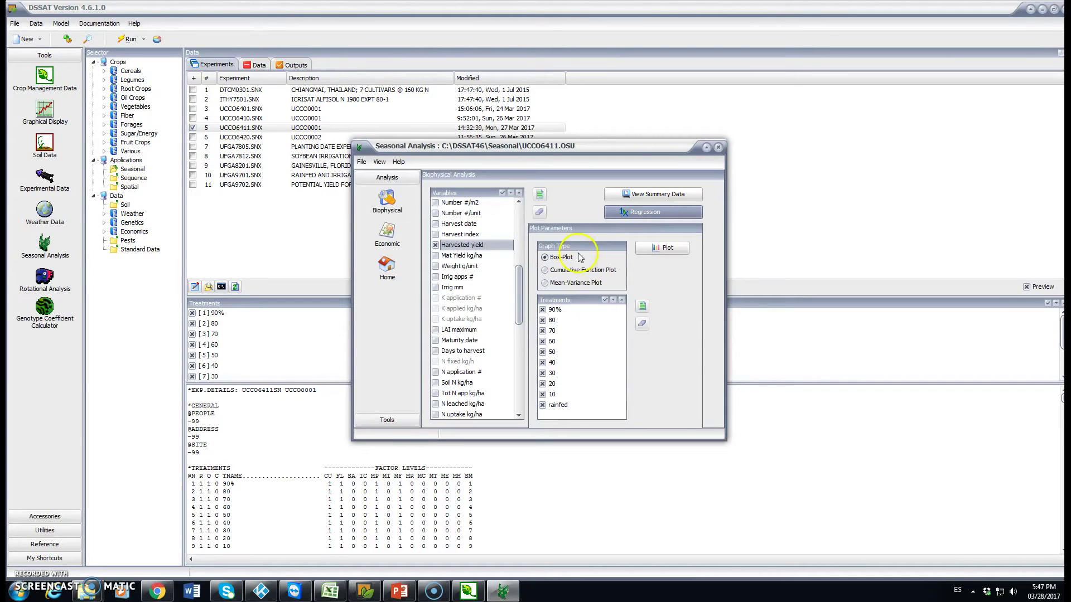
{"action": "left_click", "coordinate": [435, 245]}
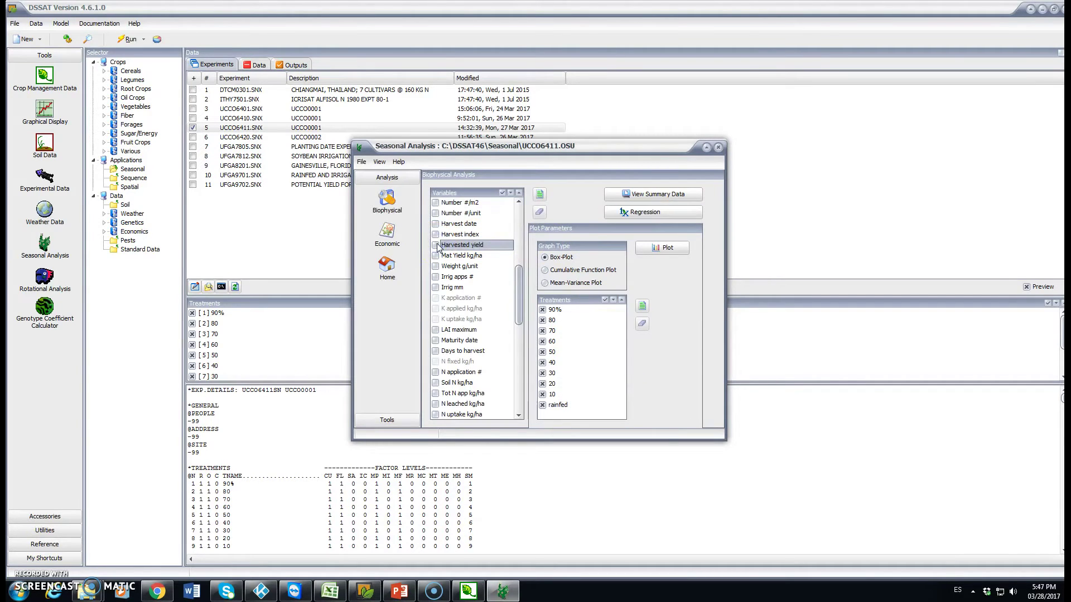
{"action": "left_click", "coordinate": [520, 219]}
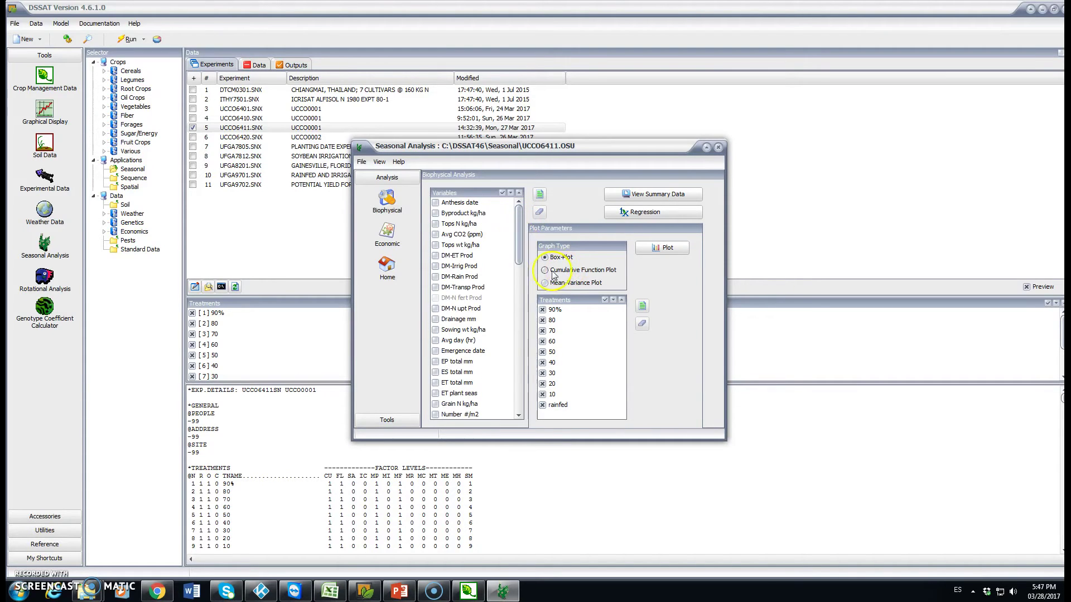
{"action": "left_click", "coordinate": [518, 364]}
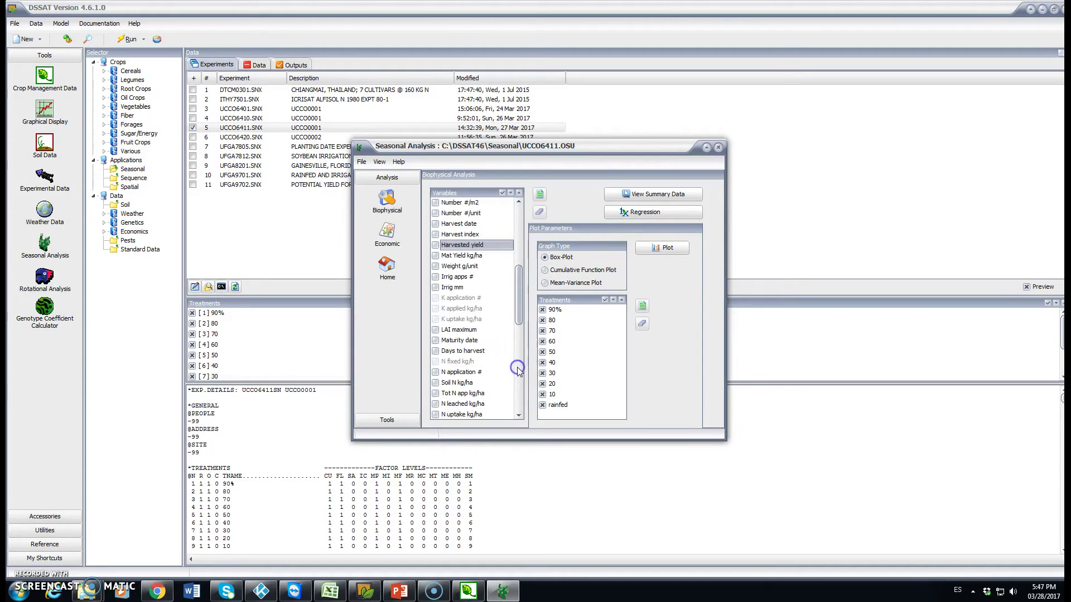
{"action": "left_click", "coordinate": [435, 245]}
Generate the box plot of Harvested yield for all treatments, examine the percentile ranges, and close it
{"action": "left_click", "coordinate": [669, 250]}
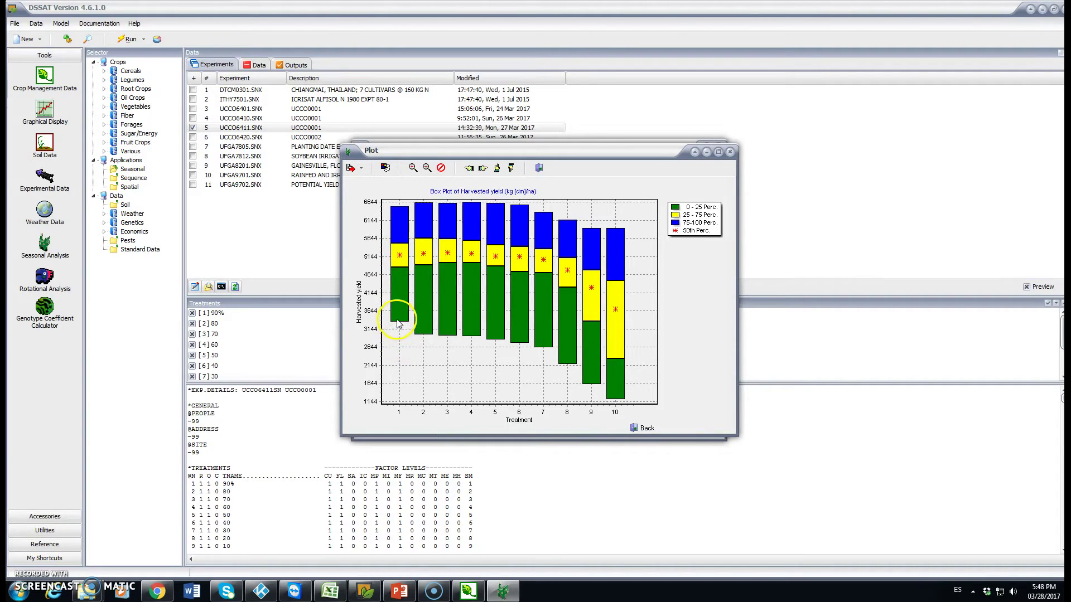
{"action": "left_click", "coordinate": [400, 249]}
{"action": "left_click", "coordinate": [405, 210]}
{"action": "left_click", "coordinate": [730, 151]}
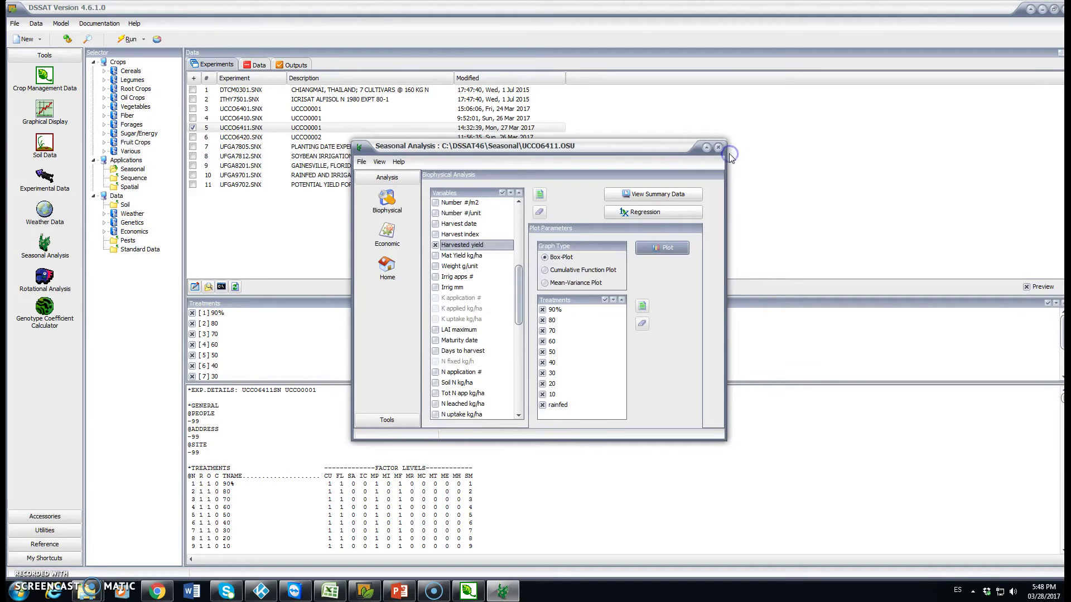
Generate the cumulative function plot of Harvested yield for all treatments, compare the treatment curves, and close it
{"action": "left_click", "coordinate": [544, 271]}
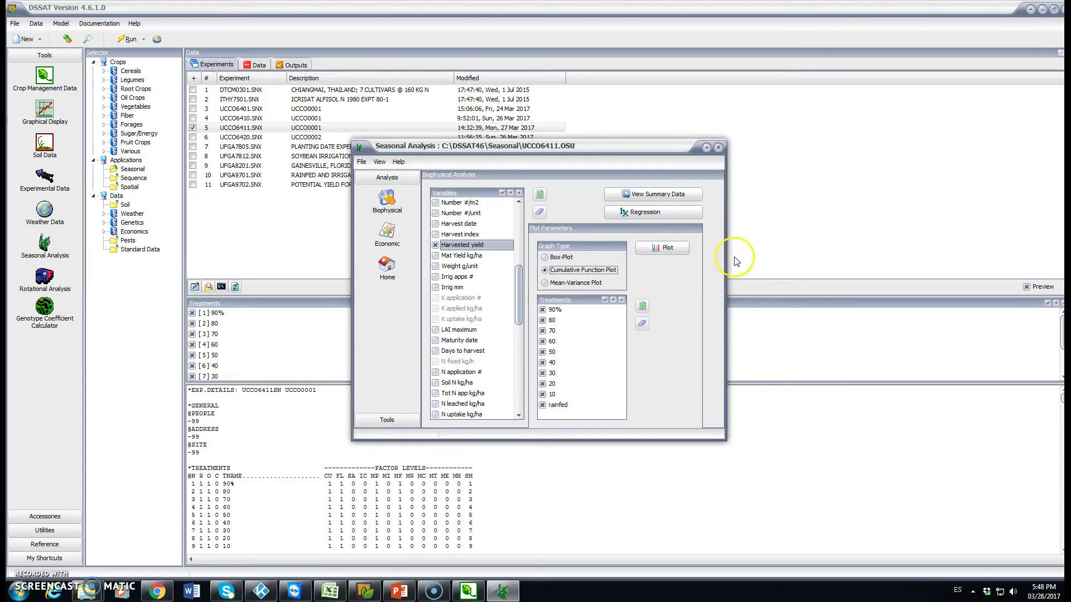
{"action": "left_click", "coordinate": [664, 247]}
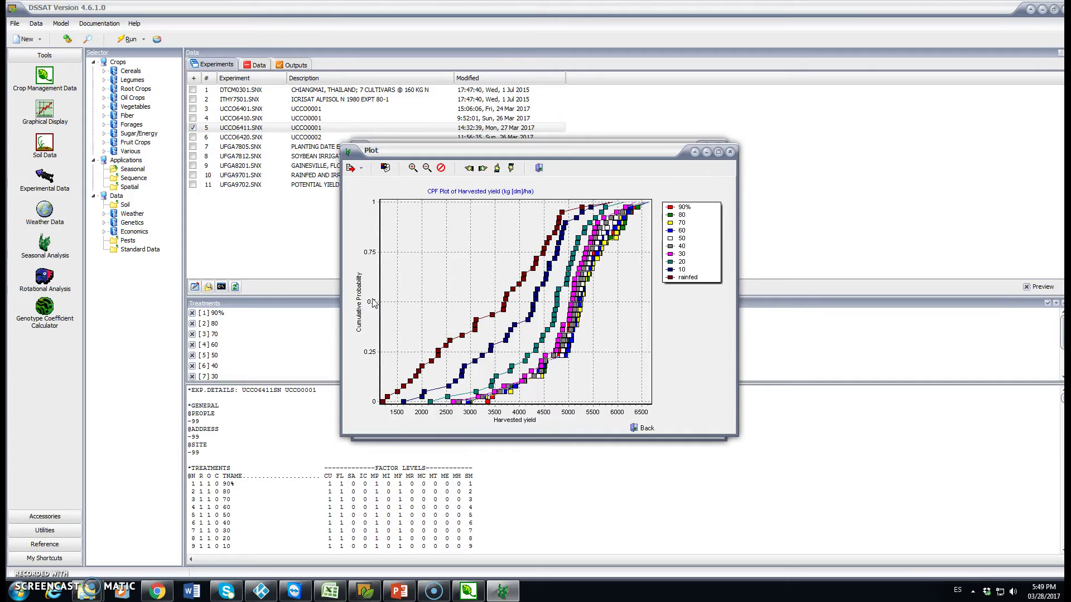
{"action": "left_click", "coordinate": [731, 151]}
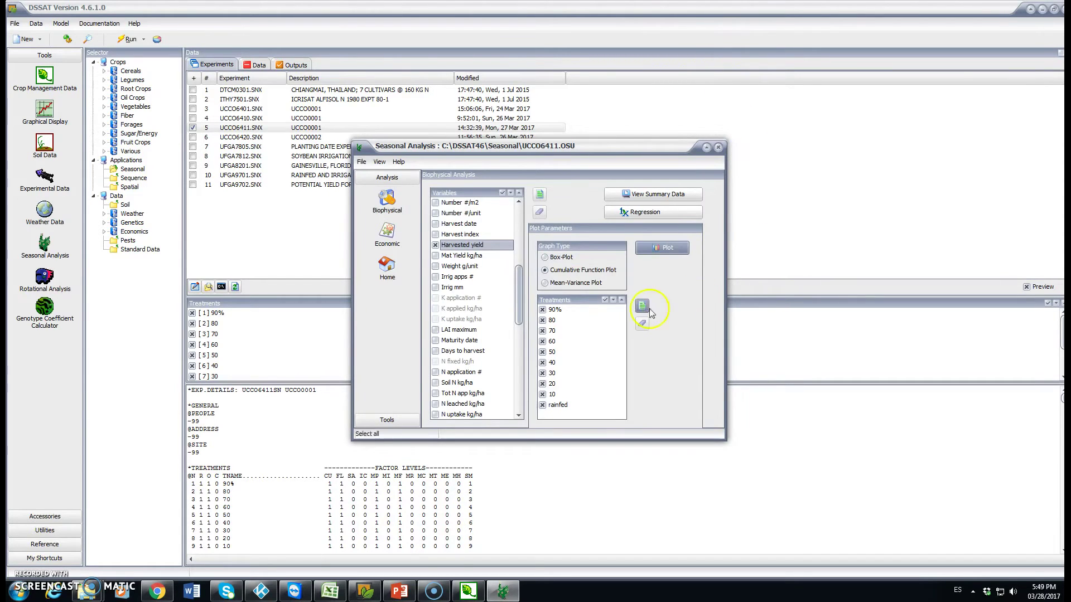
Generate the mean-variance plot of Harvested yield for all treatments, compare the treatments' mean and variance, and close it
{"action": "left_click", "coordinate": [545, 283]}
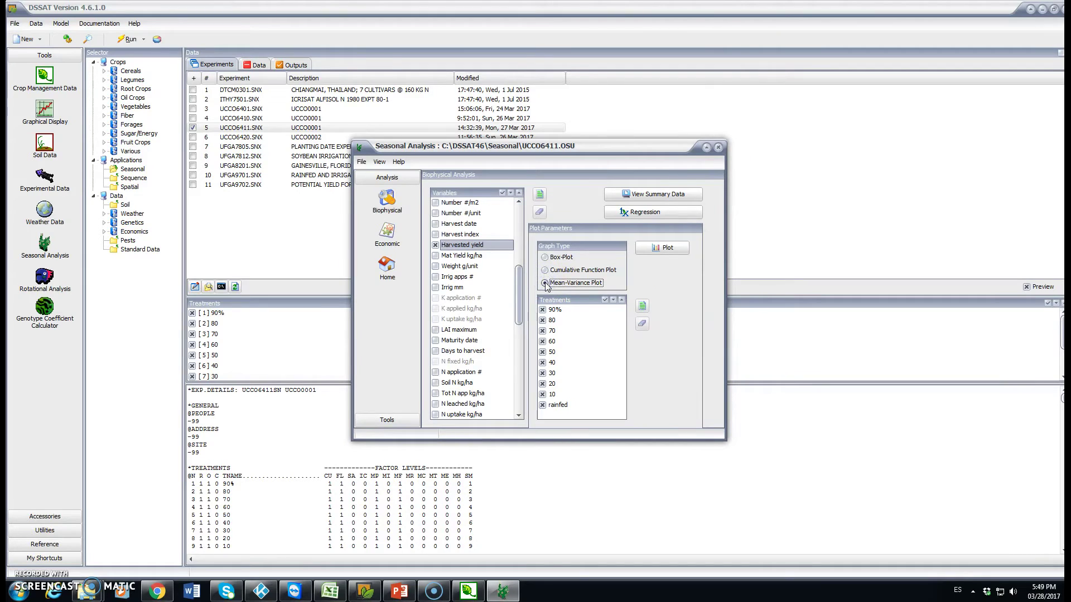
{"action": "left_click", "coordinate": [658, 249]}
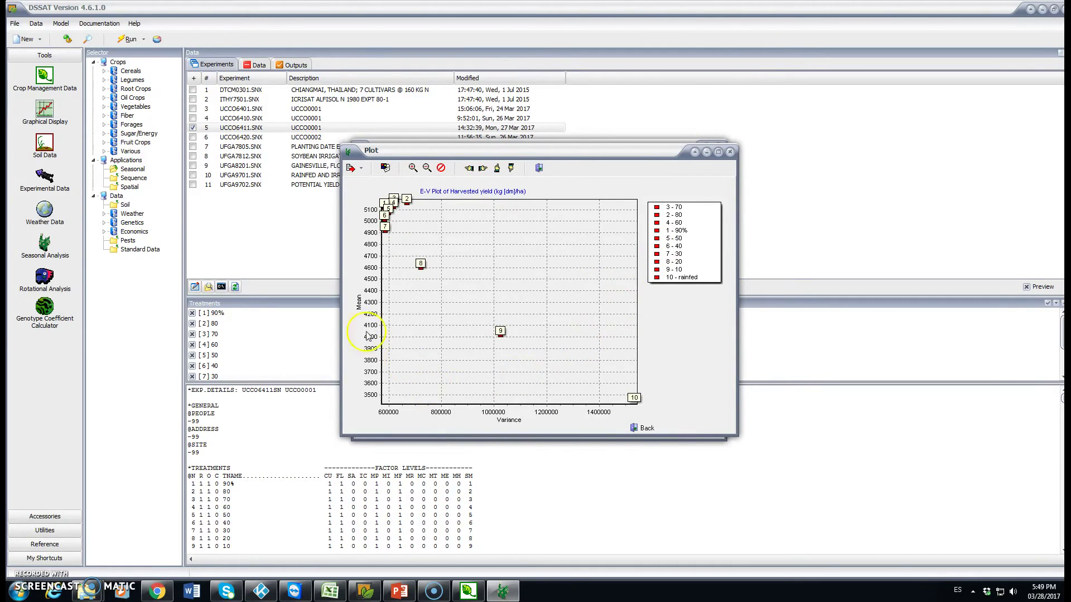
{"action": "left_click", "coordinate": [369, 288]}
{"action": "left_click", "coordinate": [730, 151]}
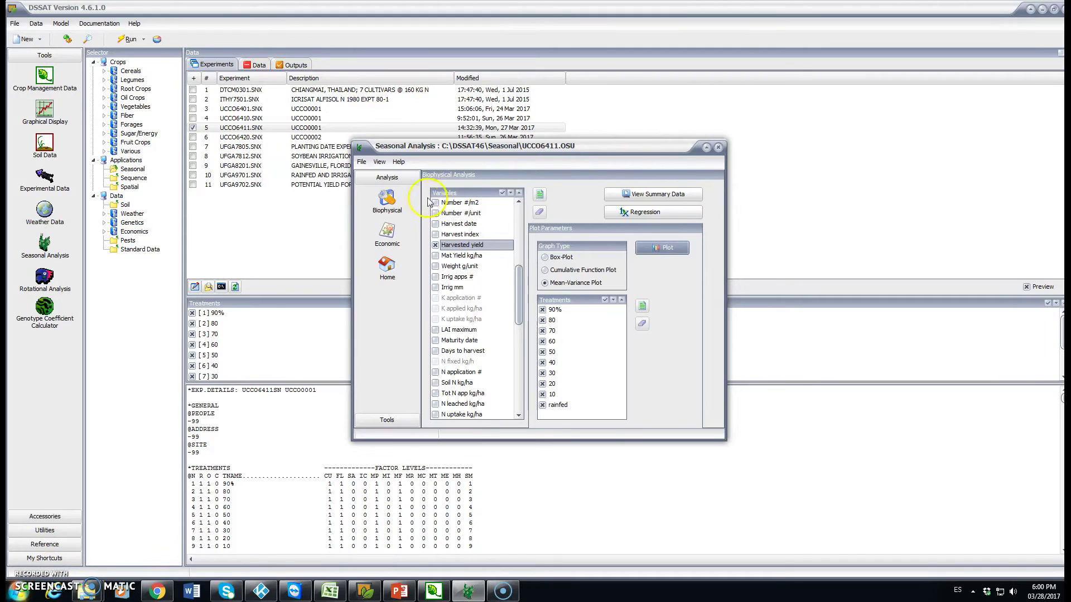
Switch to the economic analysis and open the price file UCCO6411.PRI for editing
{"action": "left_click", "coordinate": [363, 222]}
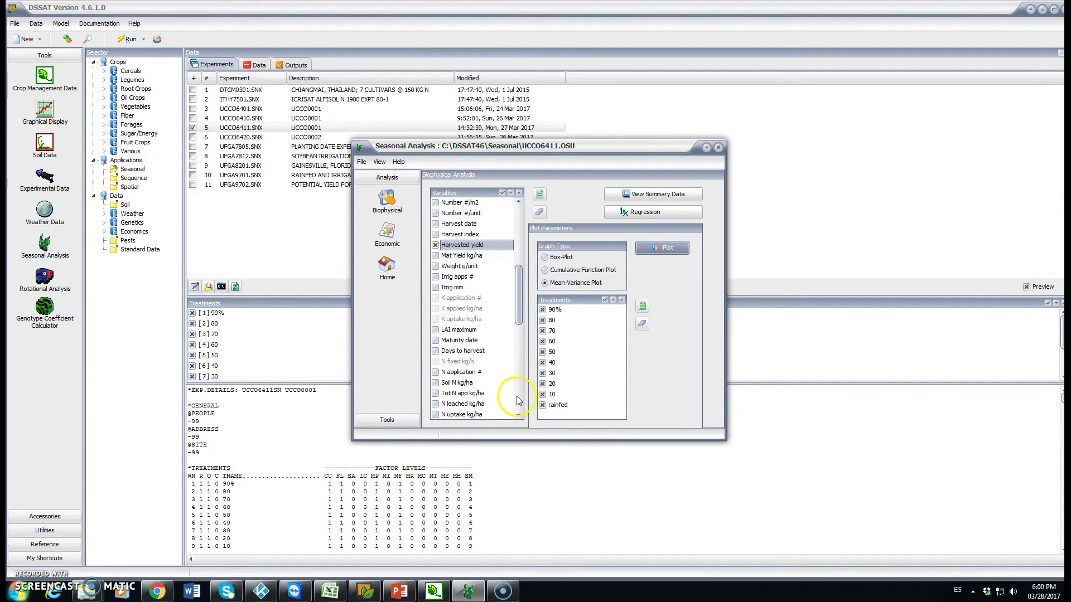
{"action": "left_click", "coordinate": [393, 242]}
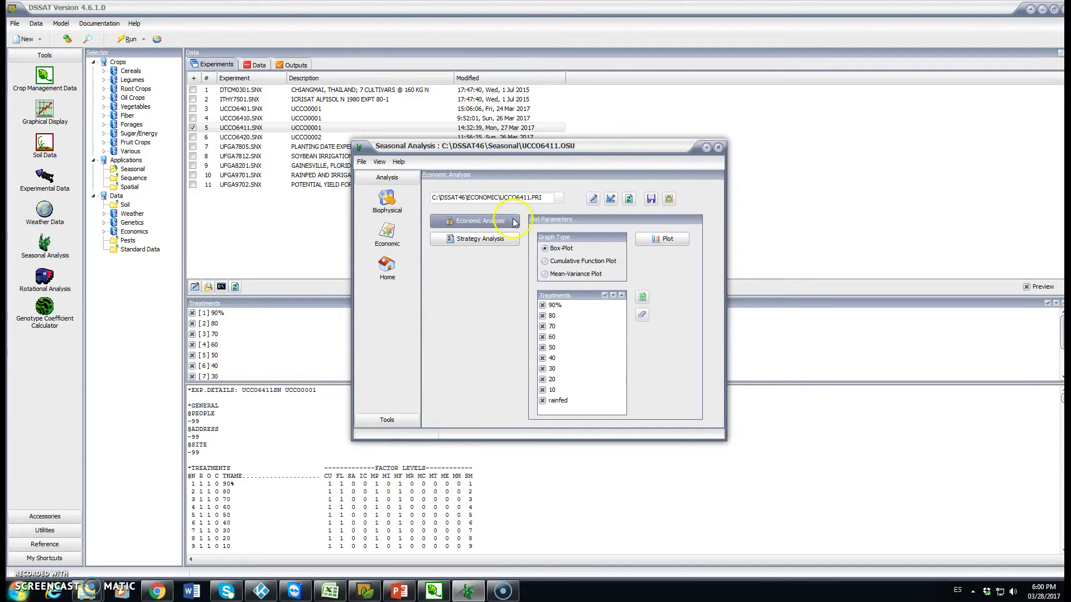
{"action": "left_click", "coordinate": [484, 228]}
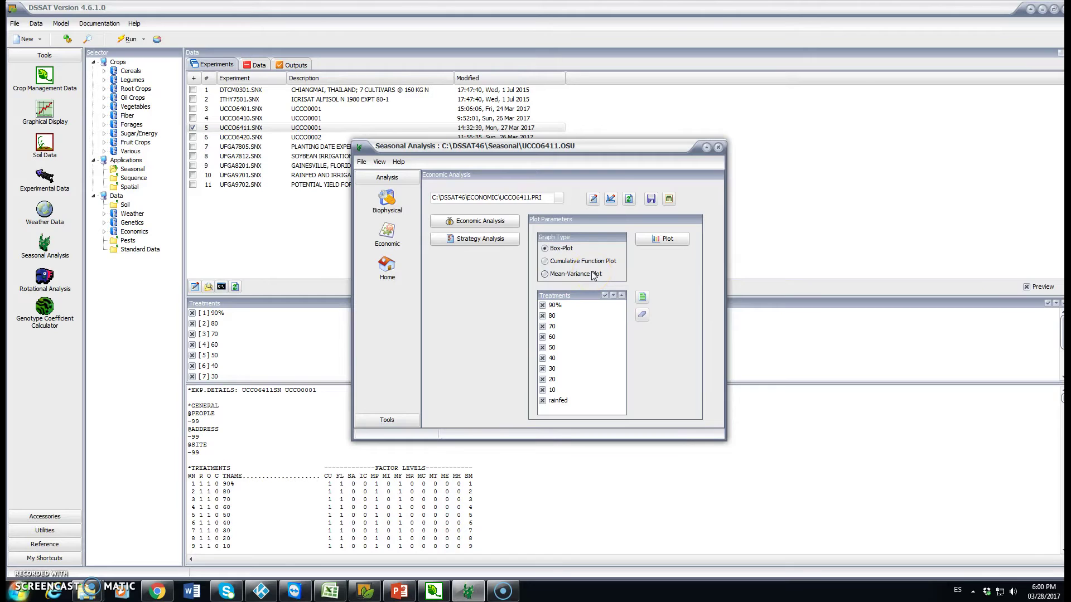
{"action": "left_click", "coordinate": [611, 199]}
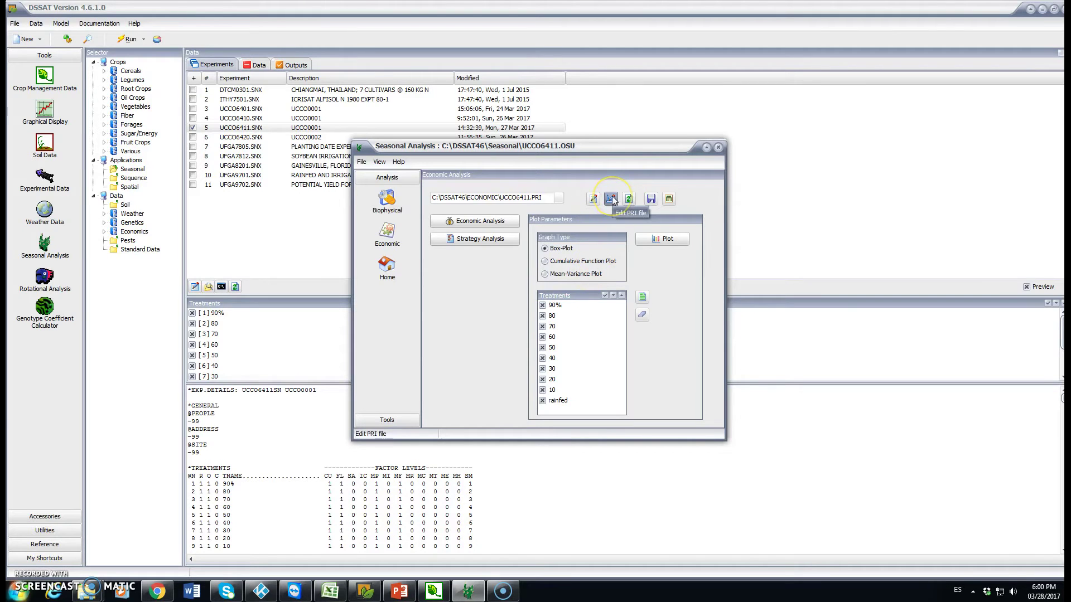
{"action": "left_click", "coordinate": [612, 199]}
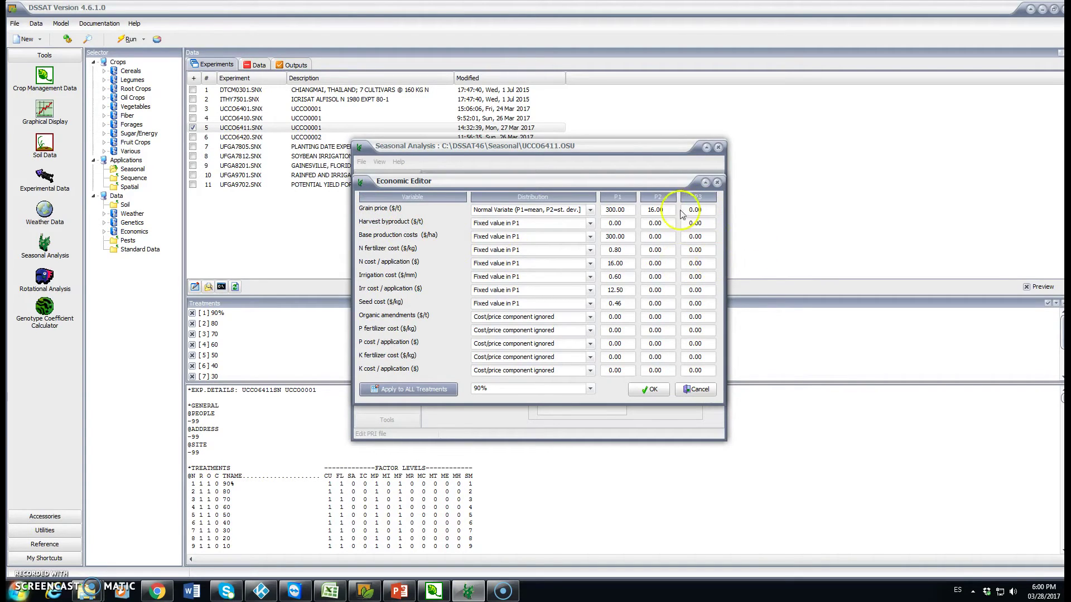
Review the grain price and harvest byproduct entries and the distribution options available for the grain price, keeping Normal Variate
{"action": "left_click", "coordinate": [627, 209]}
{"action": "left_click", "coordinate": [393, 212]}
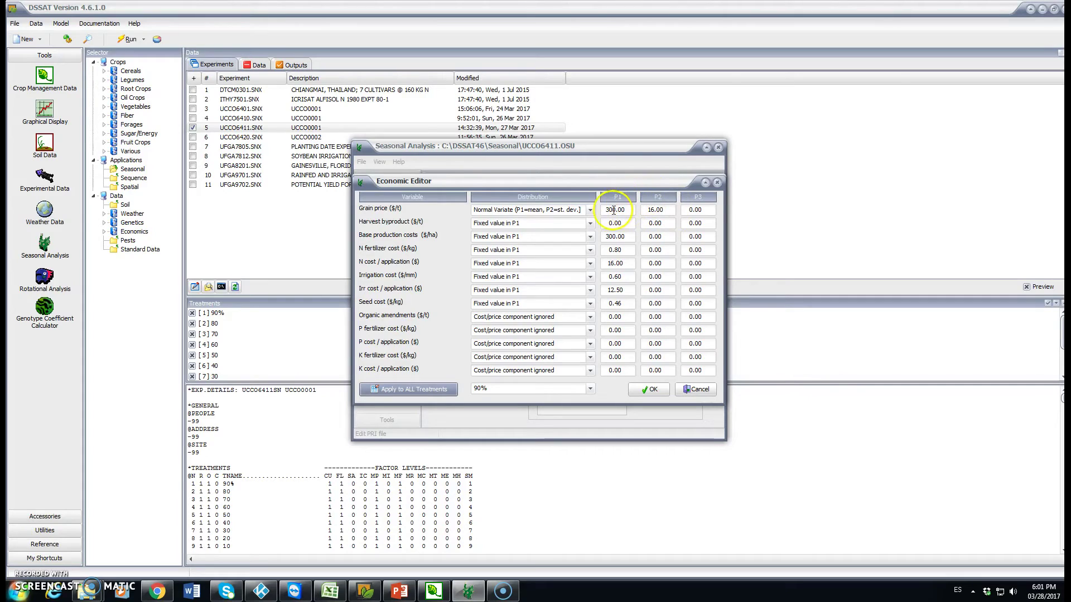
{"action": "left_click", "coordinate": [395, 221]}
{"action": "left_click", "coordinate": [590, 210]}
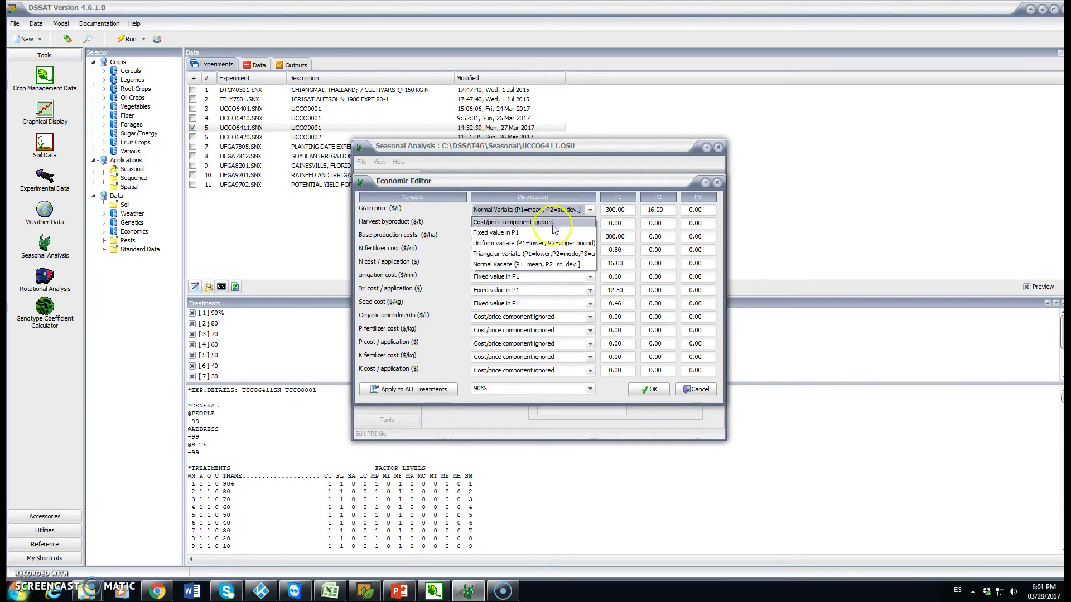
{"action": "left_click", "coordinate": [517, 268]}
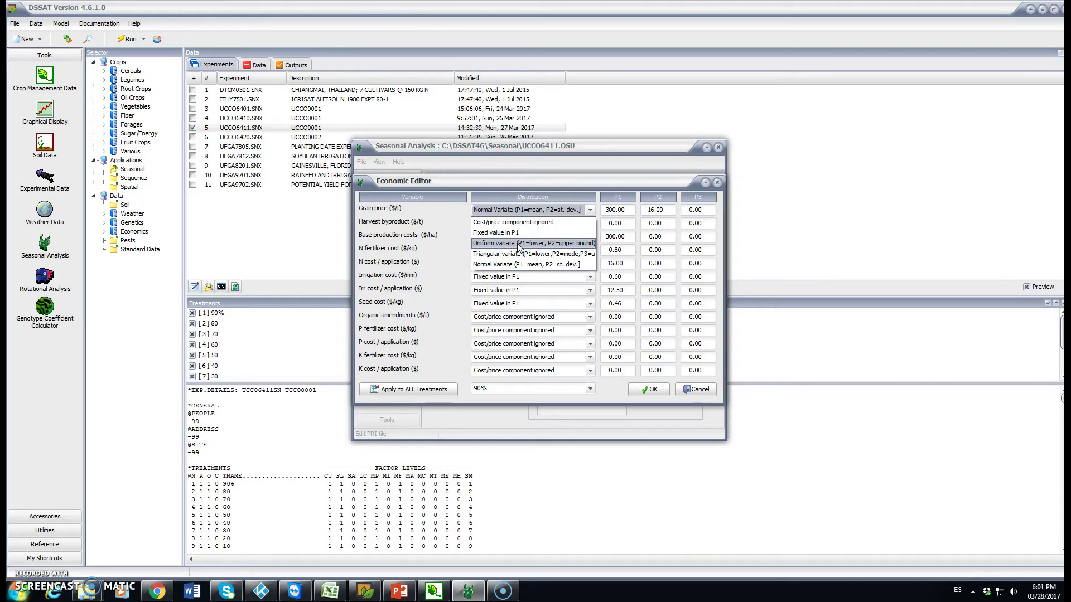
{"action": "left_click", "coordinate": [420, 220]}
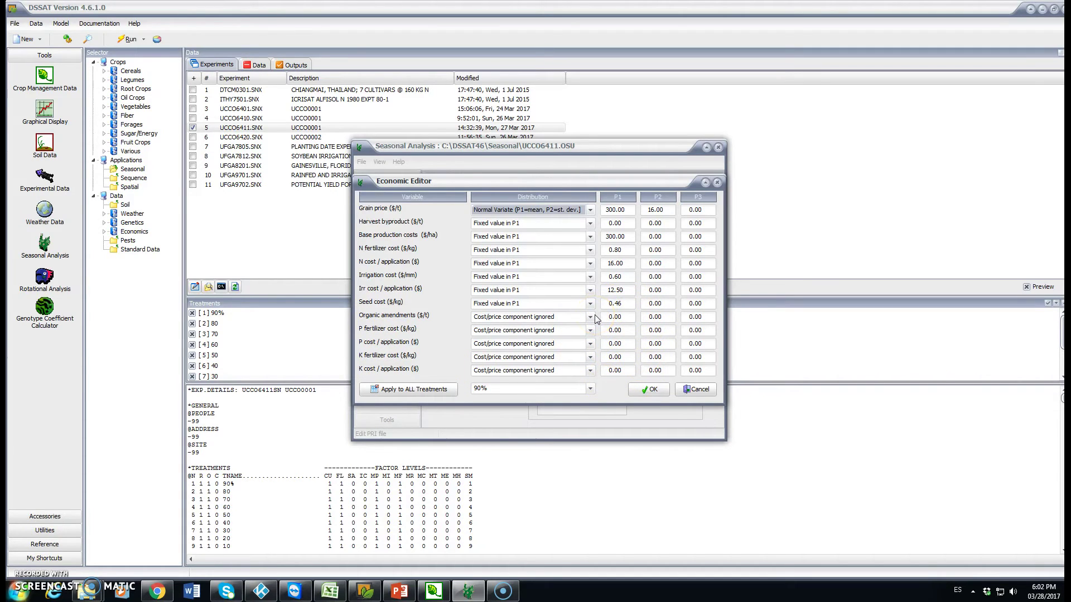
Set the harvest byproduct P1 value to .1 and apply the current values to all treatments
{"action": "left_click", "coordinate": [627, 223]}
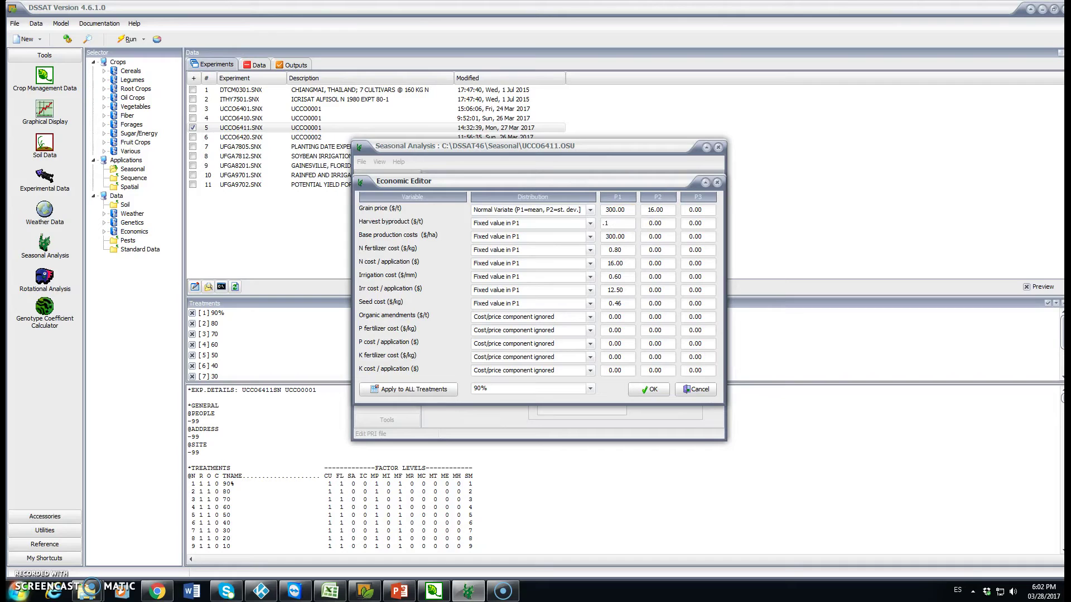
{"action": "type", "text": ".1"}
{"action": "left_click", "coordinate": [617, 236]}
{"action": "left_click", "coordinate": [408, 393]}
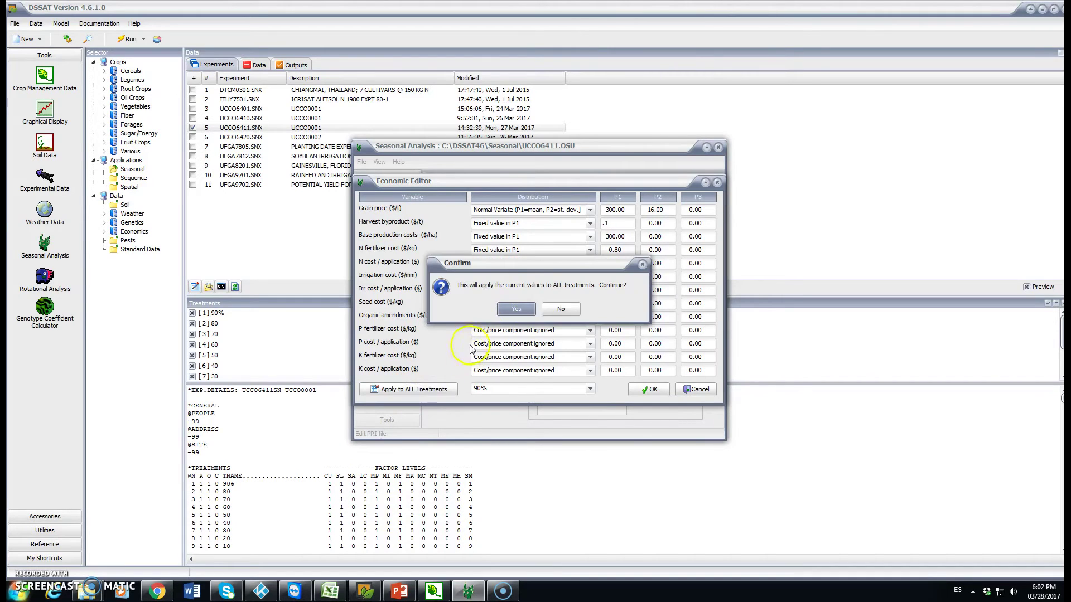
{"action": "left_click", "coordinate": [516, 309]}
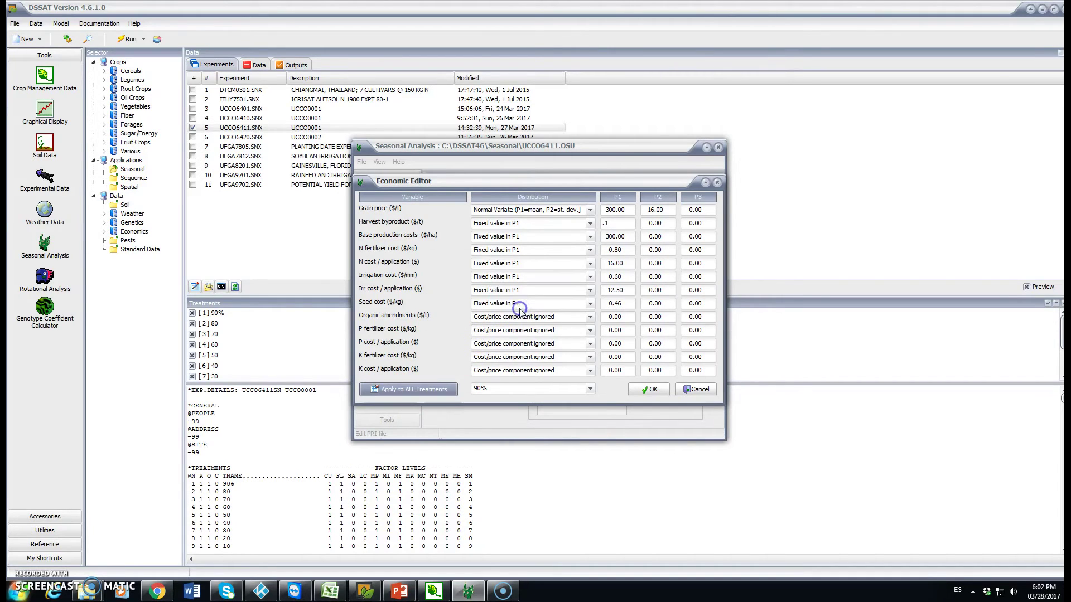
Set the harvest byproduct P1 value to 0 and apply the current values to all treatments
{"action": "double_click", "coordinate": [614, 224]}
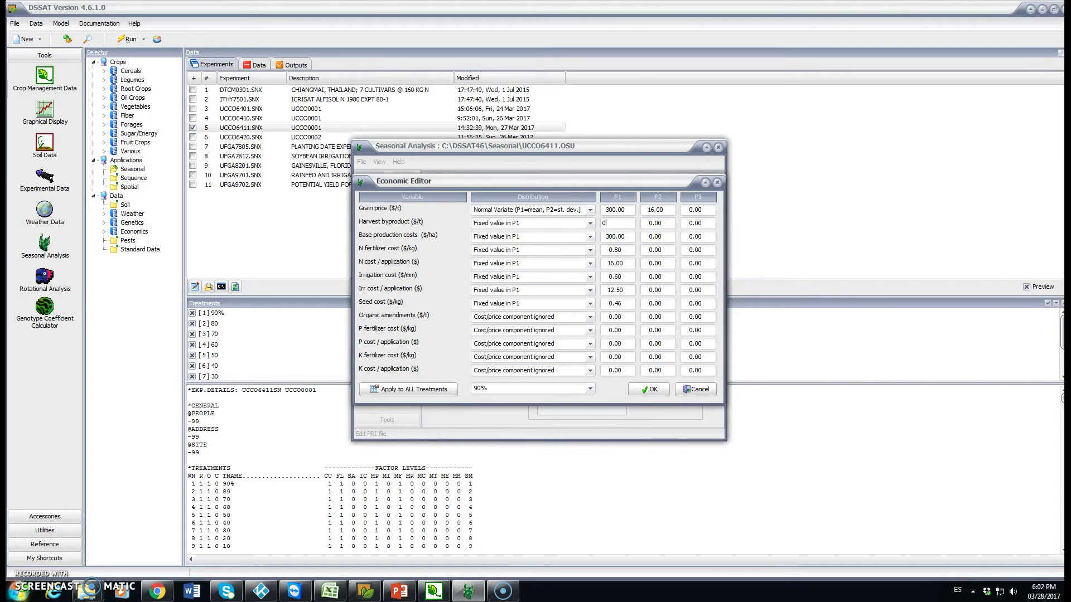
{"action": "type", "text": "0"}
{"action": "key", "text": "Tab"}
{"action": "left_click", "coordinate": [413, 390]}
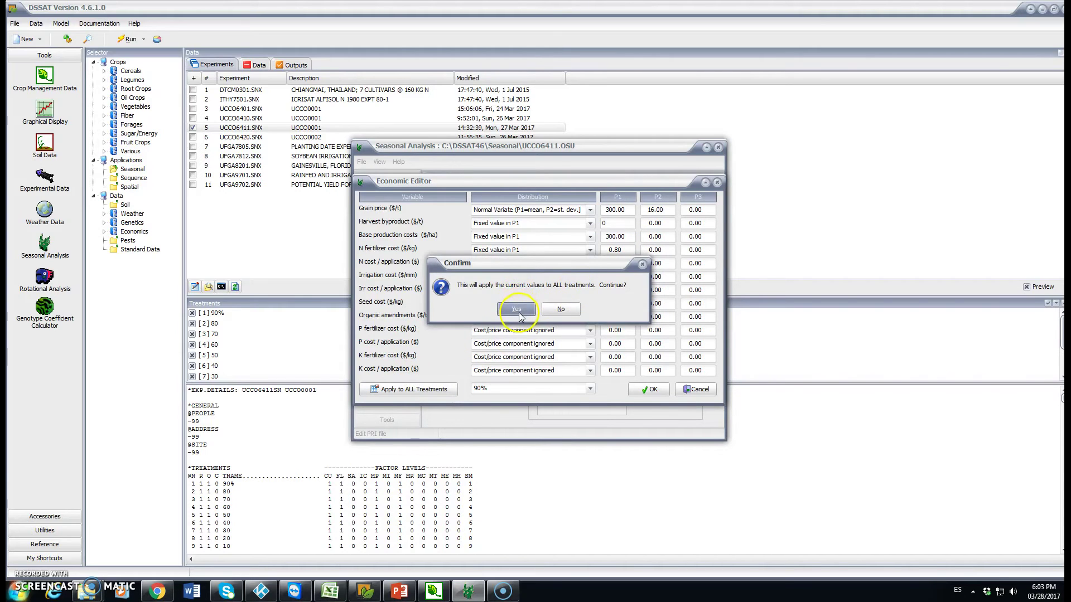
{"action": "left_click", "coordinate": [518, 307]}
Accept the economic settings and save the price file to disk as UCCO6411.PRI
{"action": "left_click", "coordinate": [649, 390]}
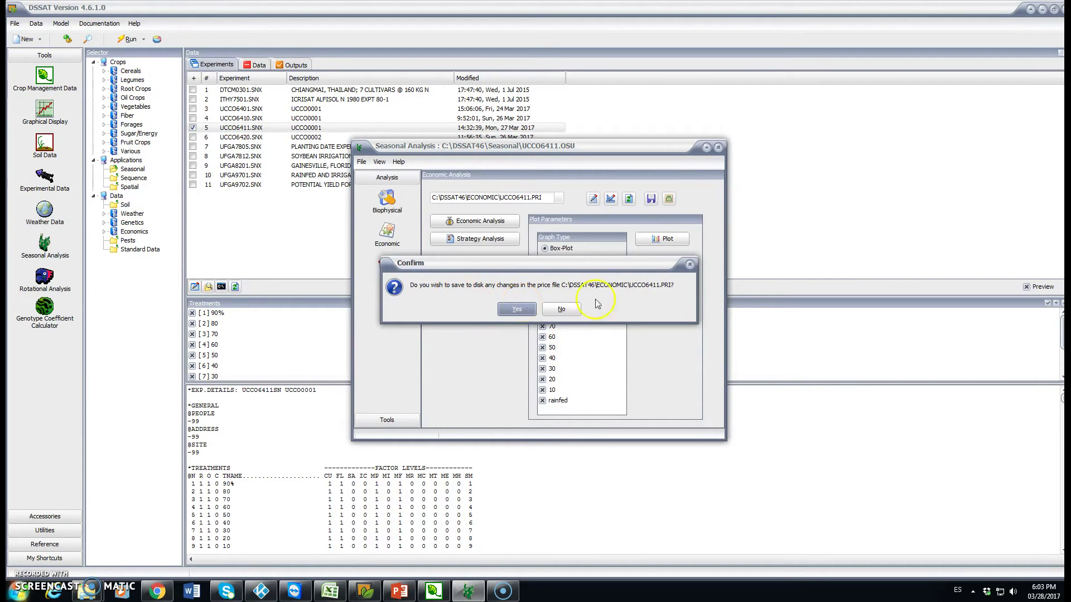
{"action": "left_click", "coordinate": [515, 309]}
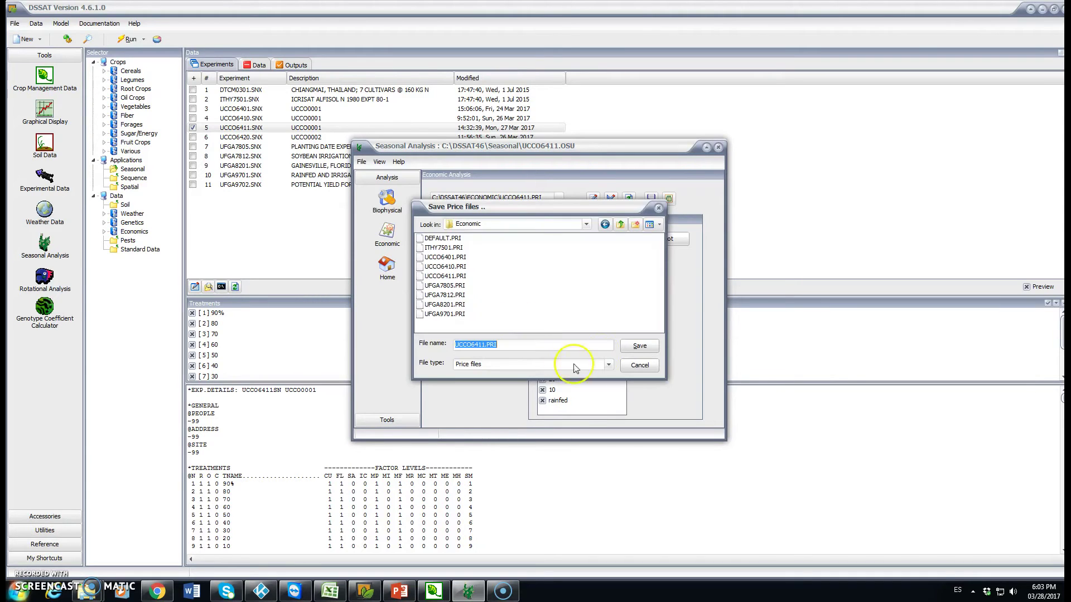
{"action": "left_click", "coordinate": [639, 346]}
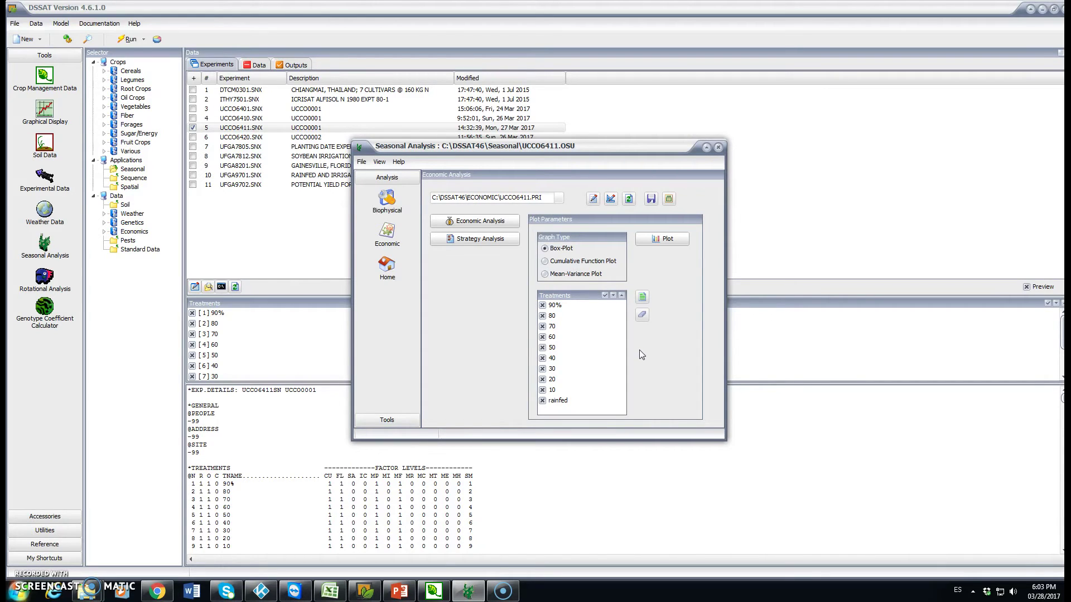
Generate the box plot of monetary returns per hectare for all treatments, examine the percentile ranges, and close it
{"action": "left_click", "coordinate": [665, 241]}
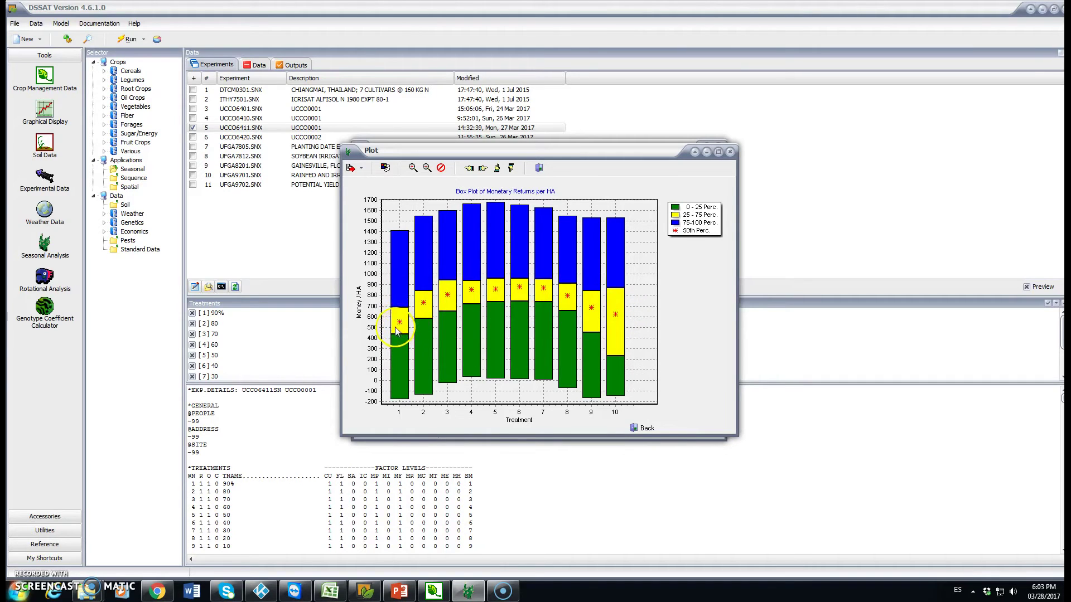
{"action": "left_click", "coordinate": [414, 312]}
{"action": "left_click", "coordinate": [730, 152]}
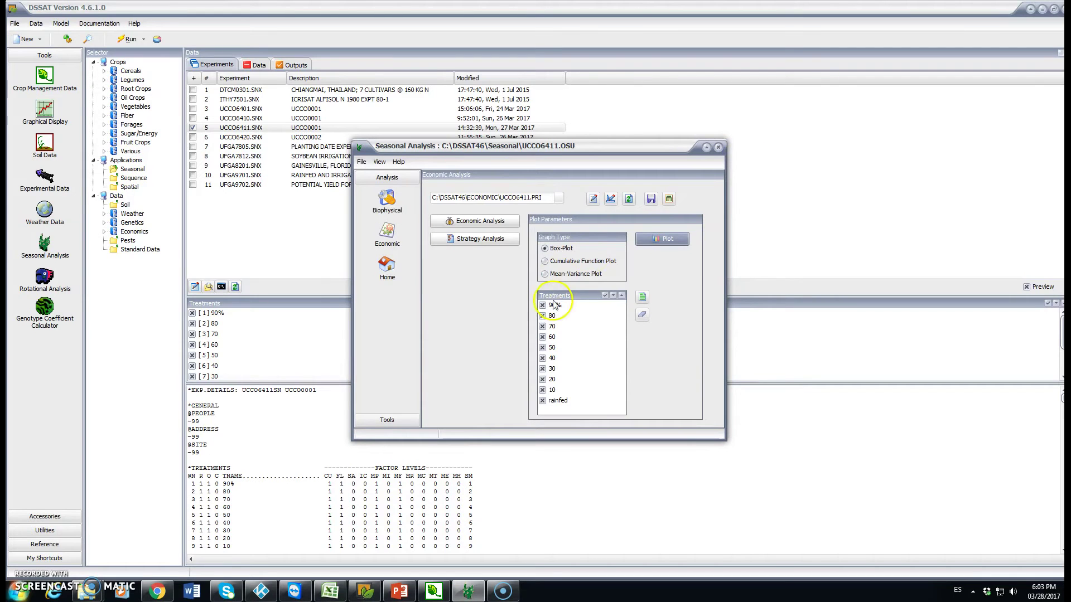
Generate the cumulative function plot of monetary returns per hectare, compare the treatment curves, and close it
{"action": "left_click", "coordinate": [545, 261]}
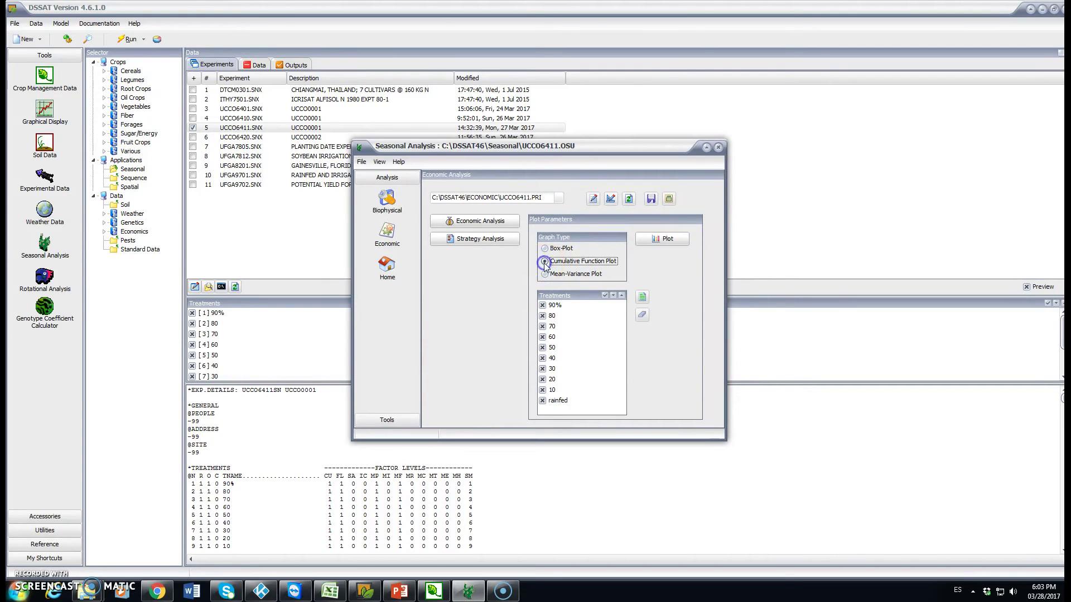
{"action": "left_click", "coordinate": [666, 239]}
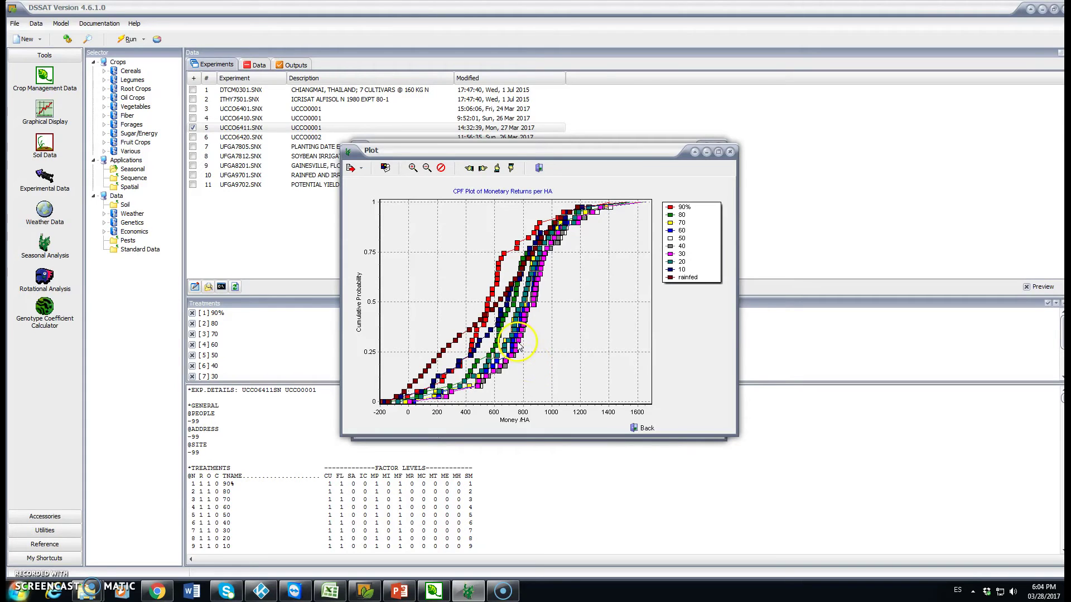
{"action": "left_click", "coordinate": [729, 151]}
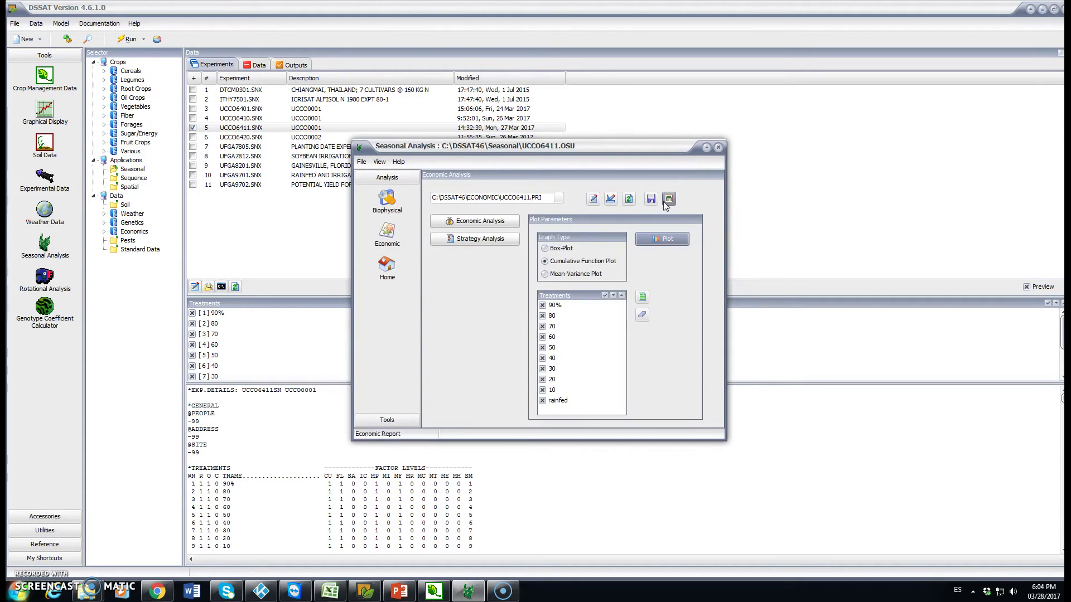
Generate the mean-variance plot of monetary returns per hectare, compare the treatments' mean and variance, and close it
{"action": "left_click", "coordinate": [545, 274]}
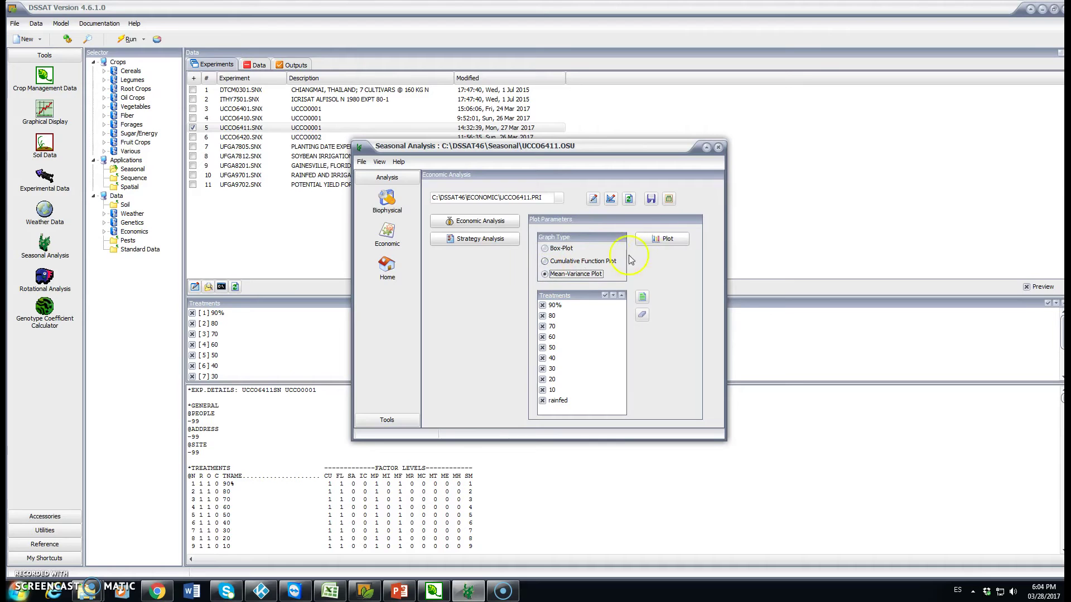
{"action": "left_click", "coordinate": [662, 239]}
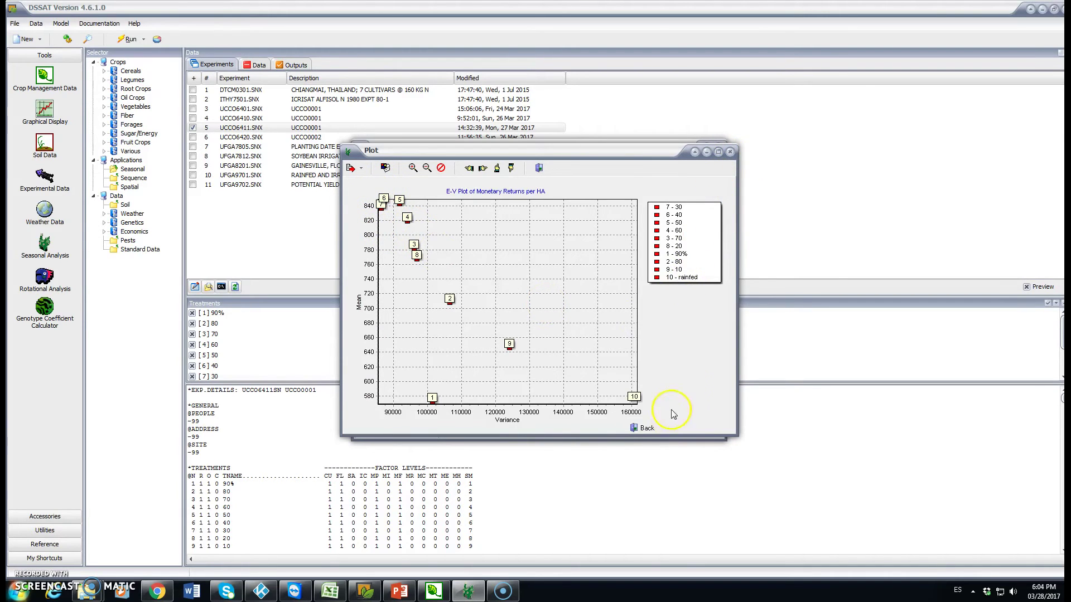
{"action": "left_click", "coordinate": [643, 427]}
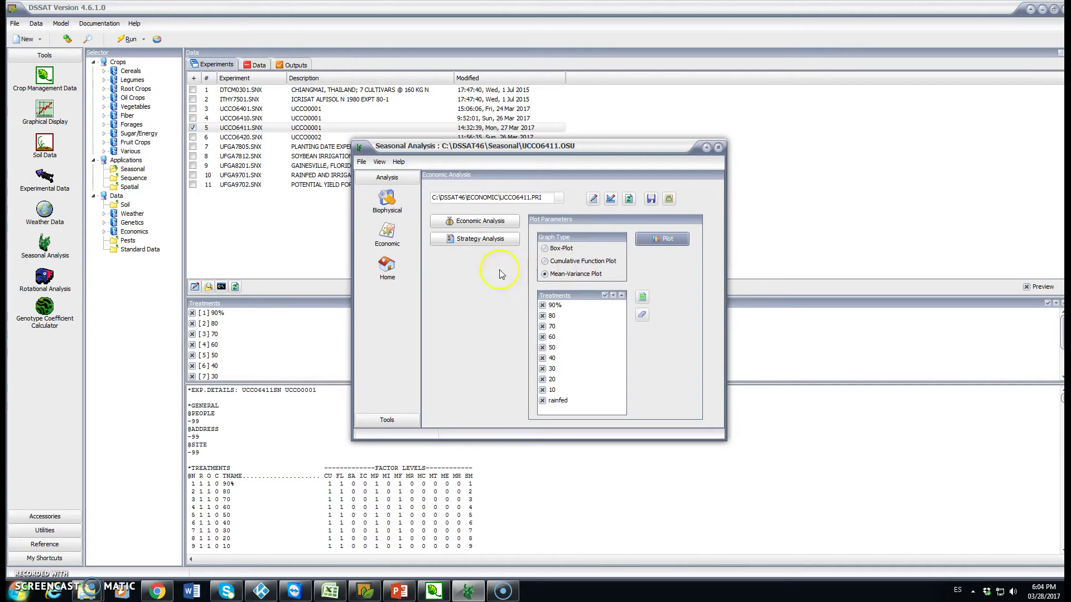
Run the strategy analysis, examine each treatment's mean return, Gini-adjusted return and efficiency, and close the results
{"action": "left_click", "coordinate": [486, 239]}
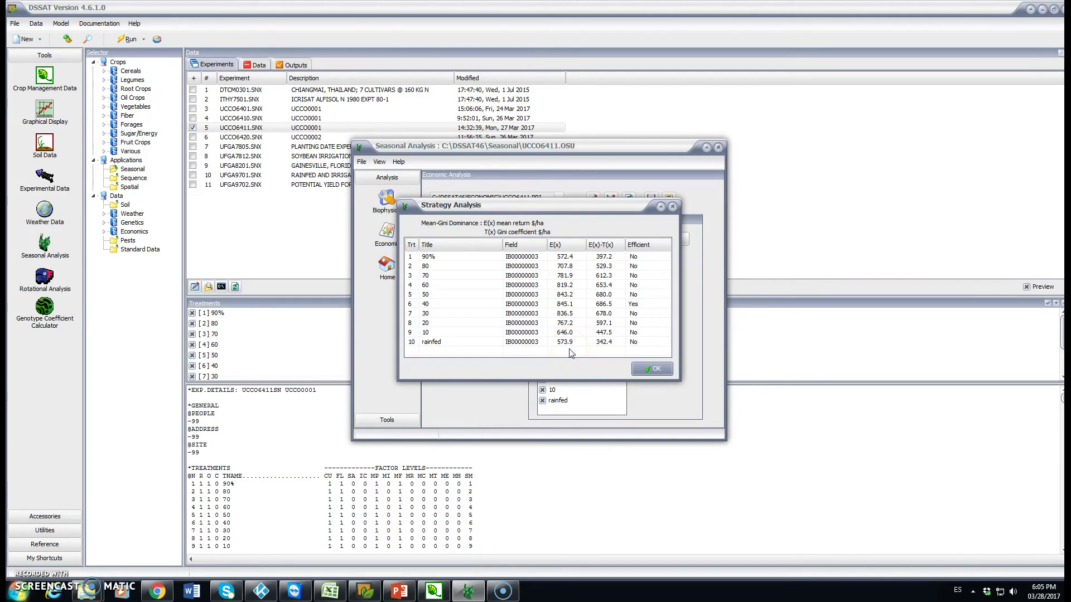
{"action": "left_click_drag", "start_coordinate": [566, 205], "coordinate": [541, 74]}
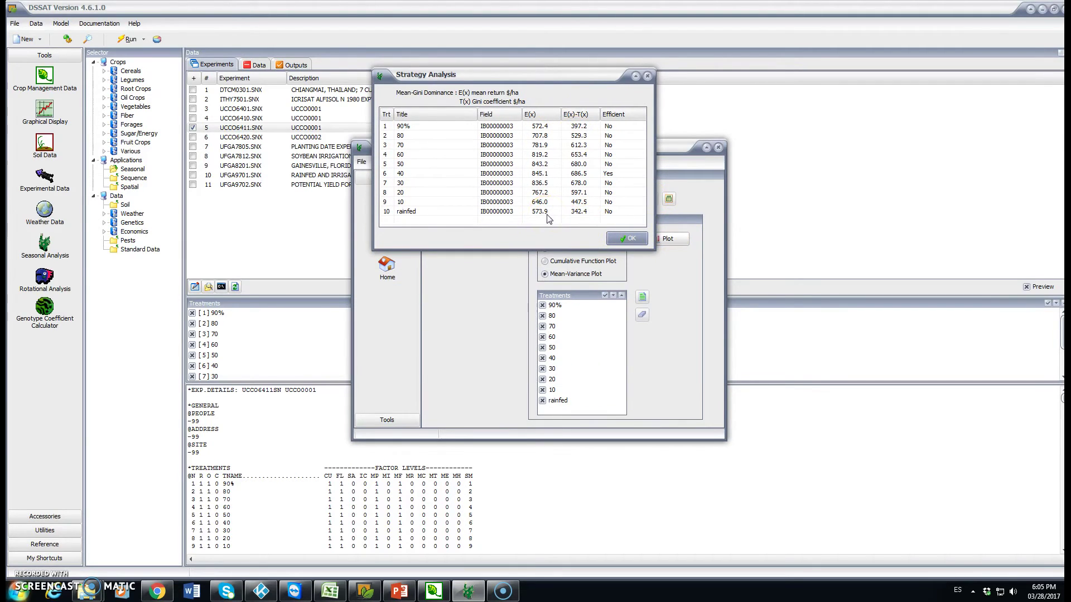
{"action": "left_click", "coordinate": [552, 220]}
{"action": "left_click", "coordinate": [647, 76]}
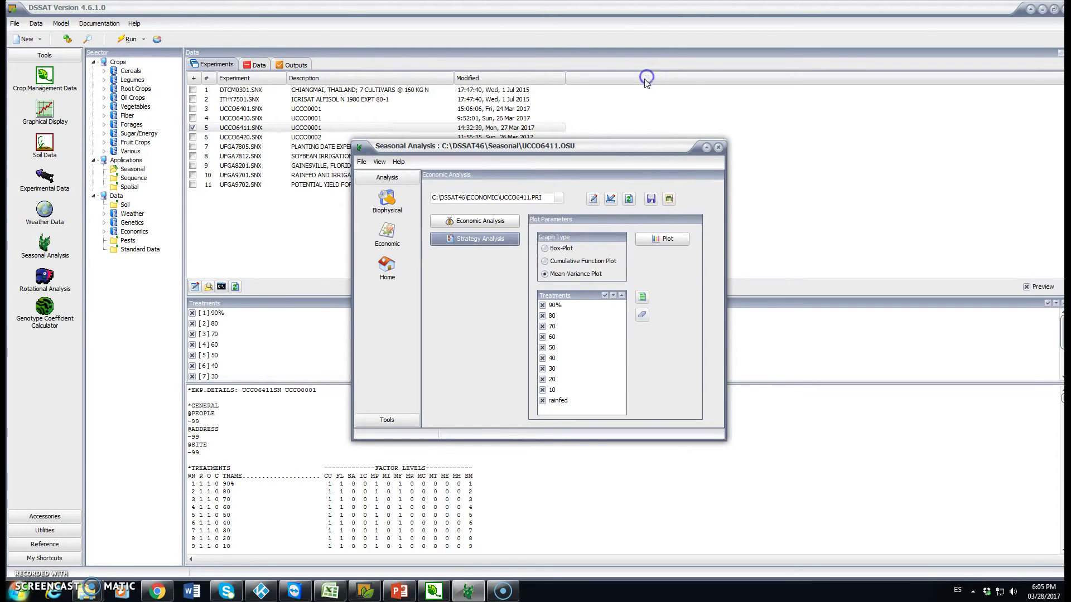